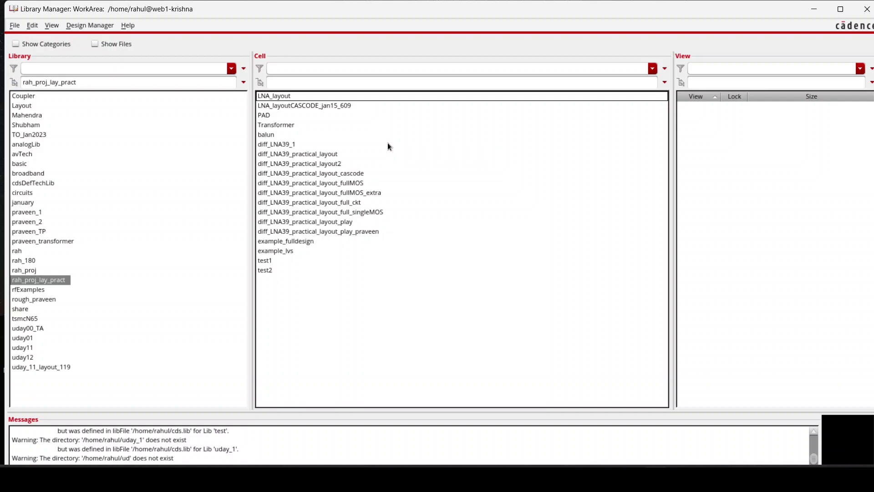
Create cell test3 with a layout view in rah_proj_lay_pract, opened in Layout L.
click(12, 26)
mouse_move(115, 40)
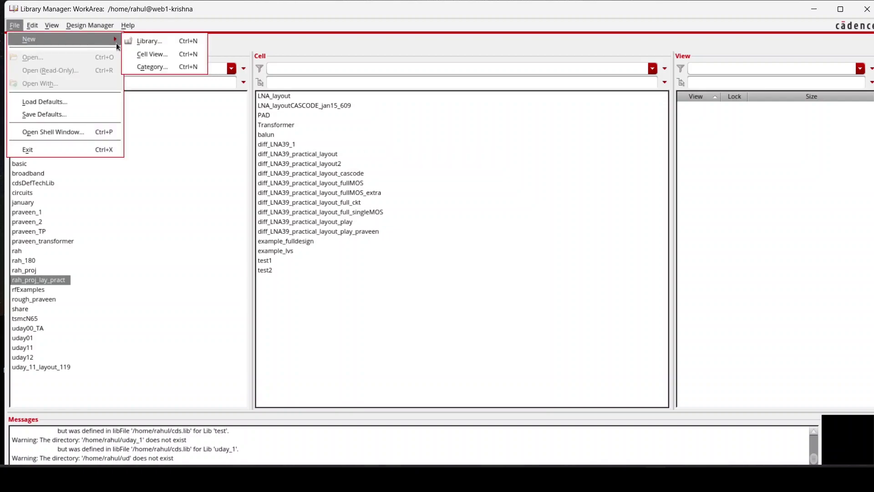
click(147, 53)
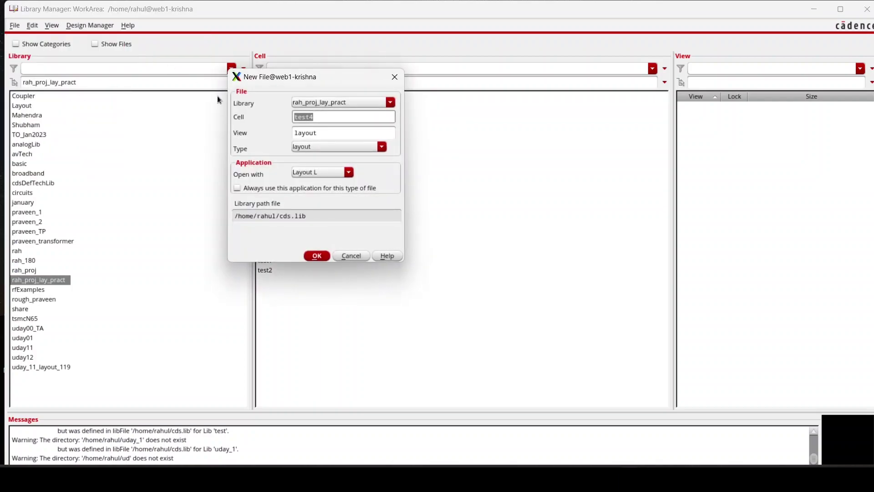
click(342, 117)
key(BackSpace)
text(3)
click(381, 147)
click(378, 150)
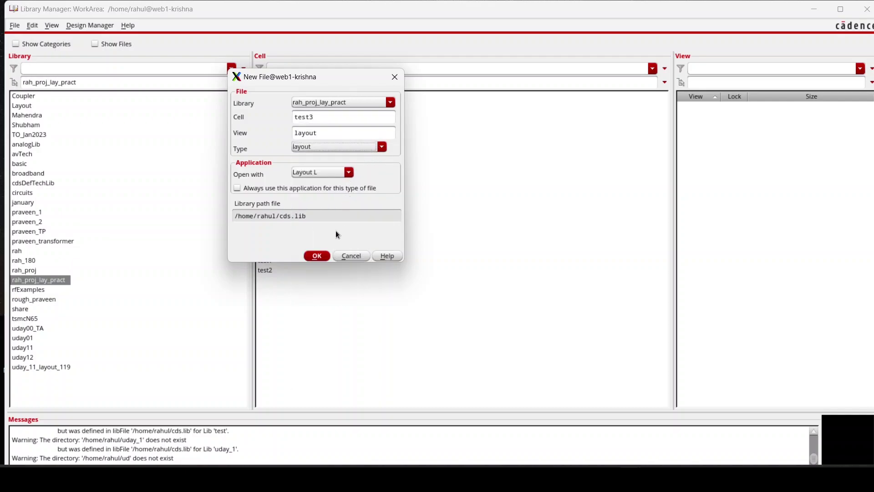
click(321, 257)
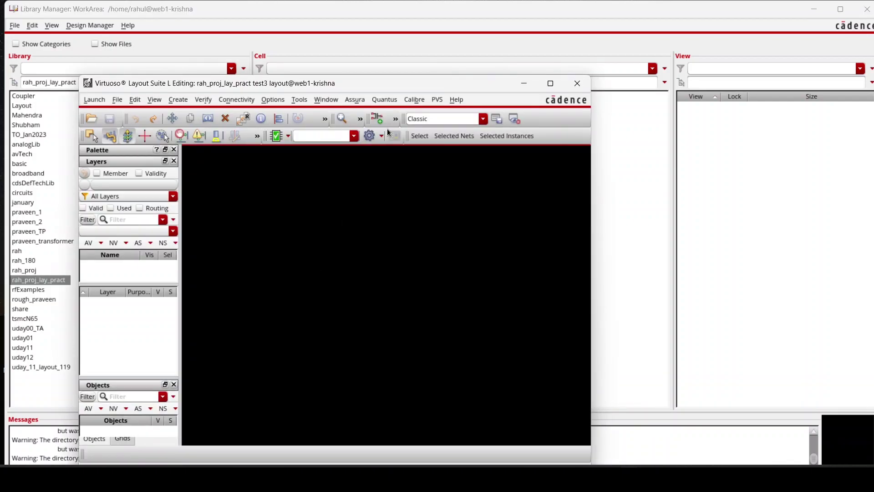
Maximize the test3 Layout L window and pan around the empty canvas.
click(550, 83)
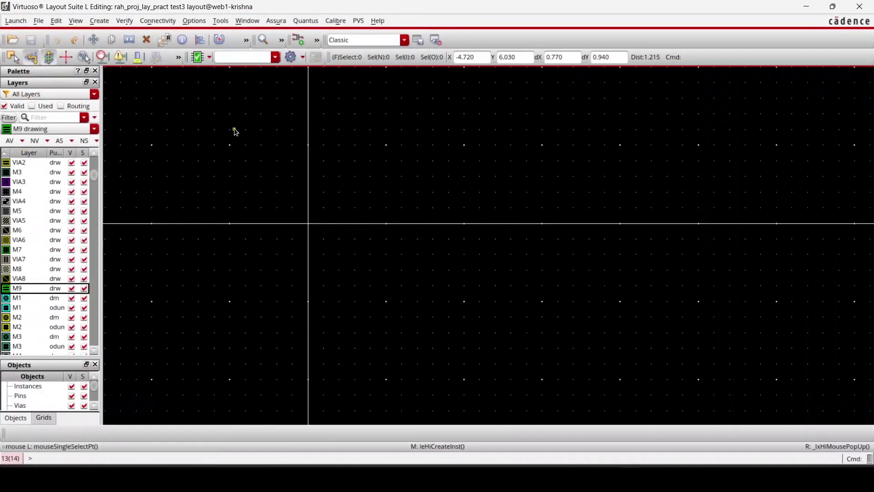
middle_drag(250, 133, 301, 146)
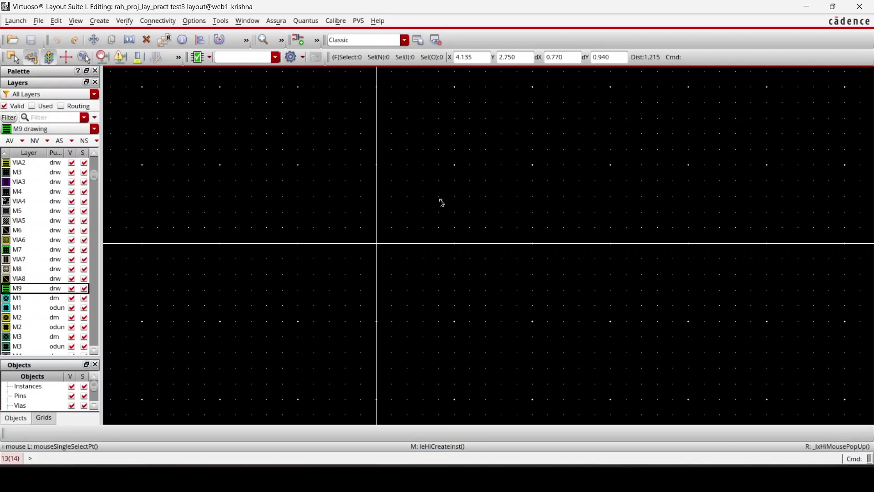
middle_drag(442, 203, 364, 232)
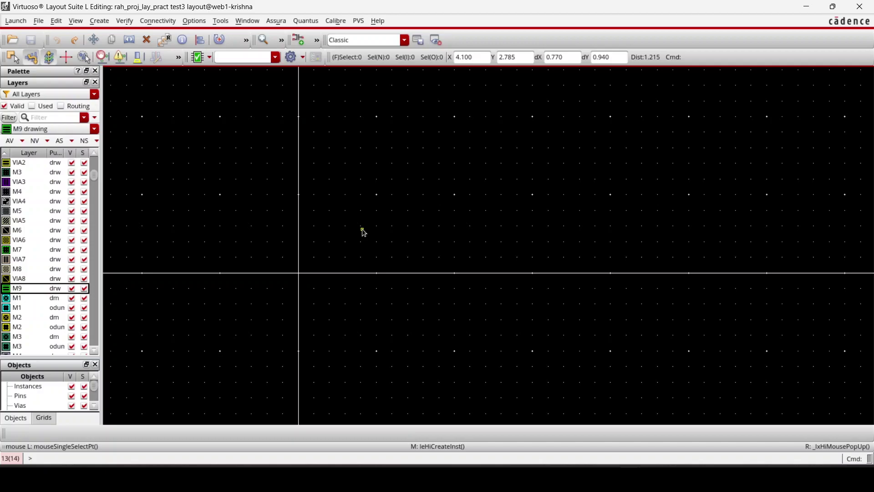
Load tsmcN65 RF_Devices nmos_rf_nodnw layout into Create Instance (9 fingers, 1.5u, 60n).
key(i)
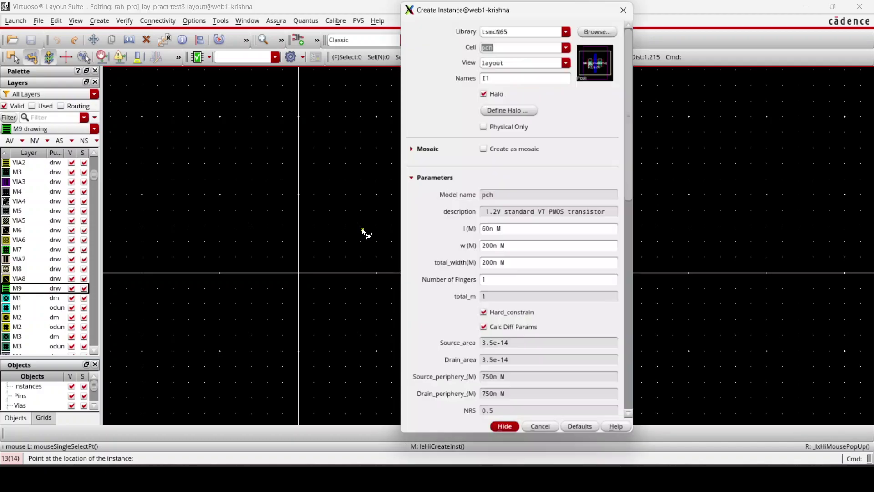
click(600, 31)
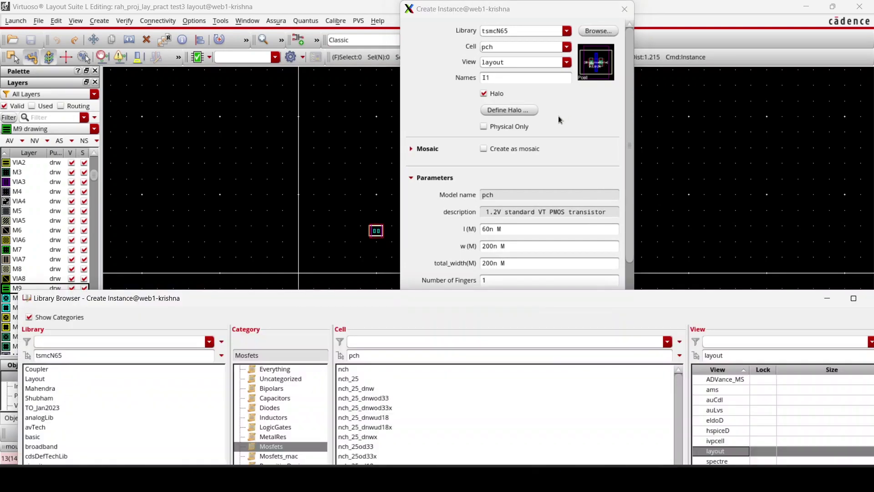
drag(474, 299, 469, 148)
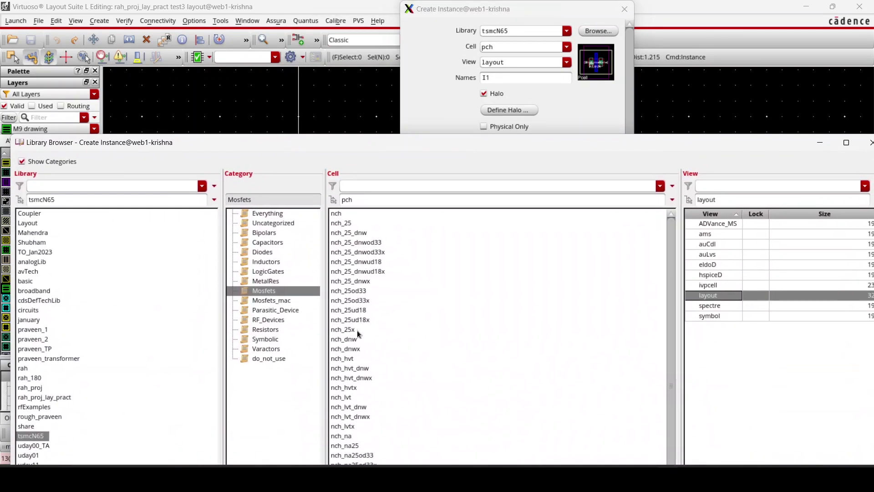
click(261, 321)
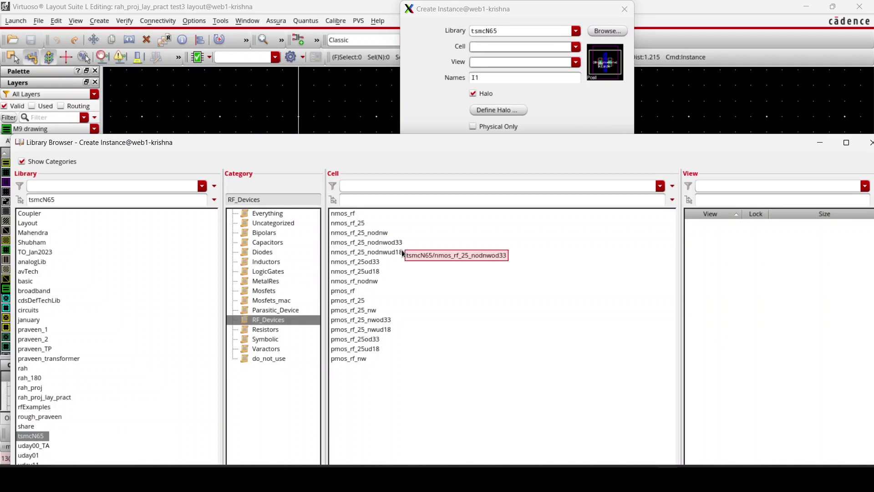
click(368, 281)
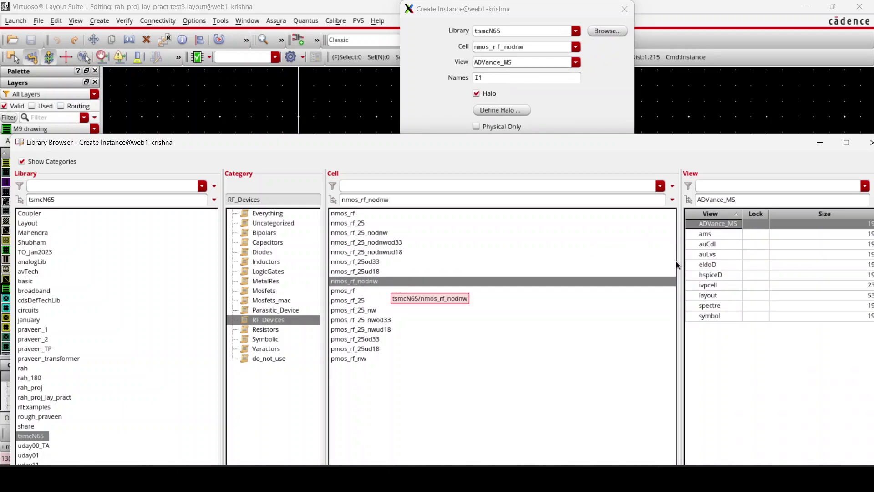
click(701, 297)
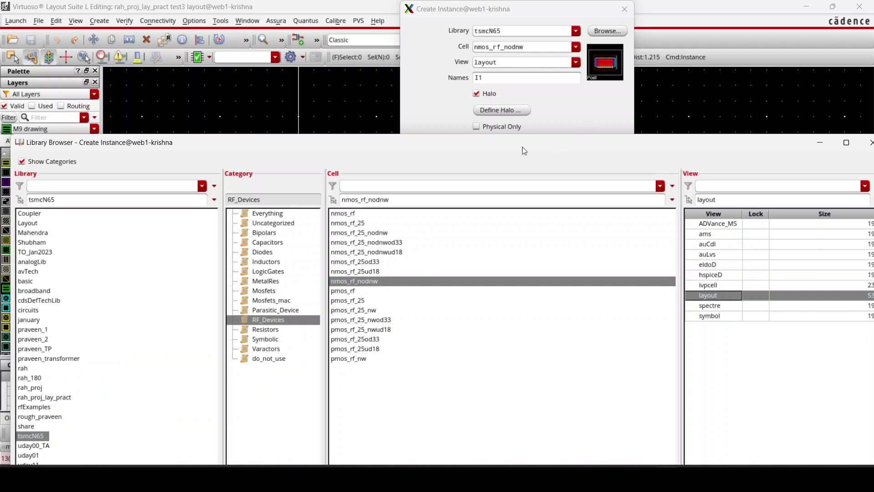
drag(514, 146, 801, 405)
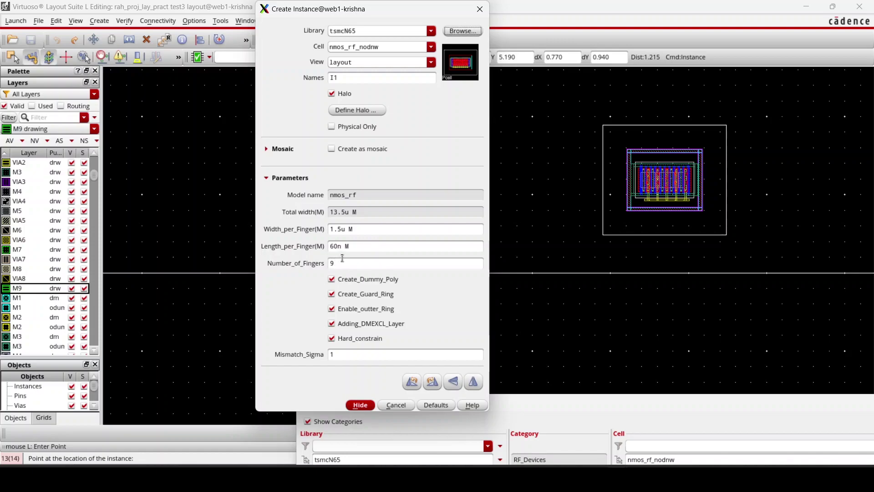
Move the Create Instance form aside to review the 9-finger, 1.5u, 60n transistor parameters.
drag(378, 17, 284, 33)
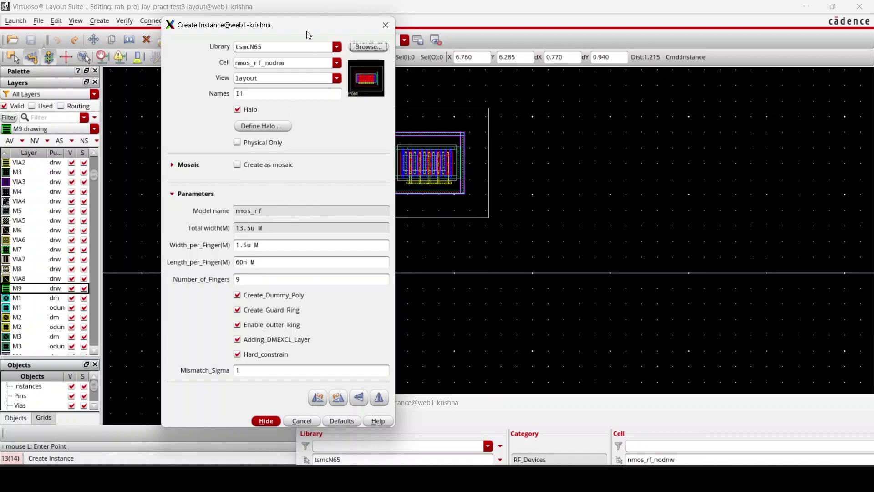
drag(307, 32, 262, 34)
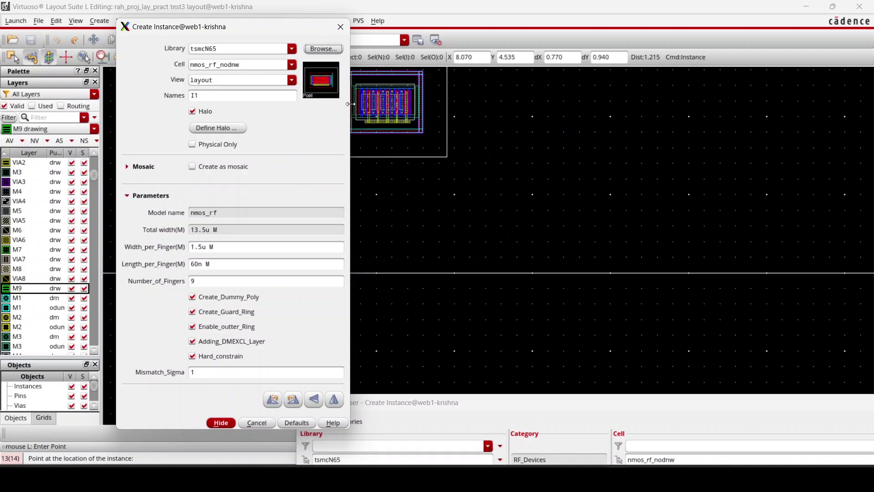
drag(258, 32, 236, 38)
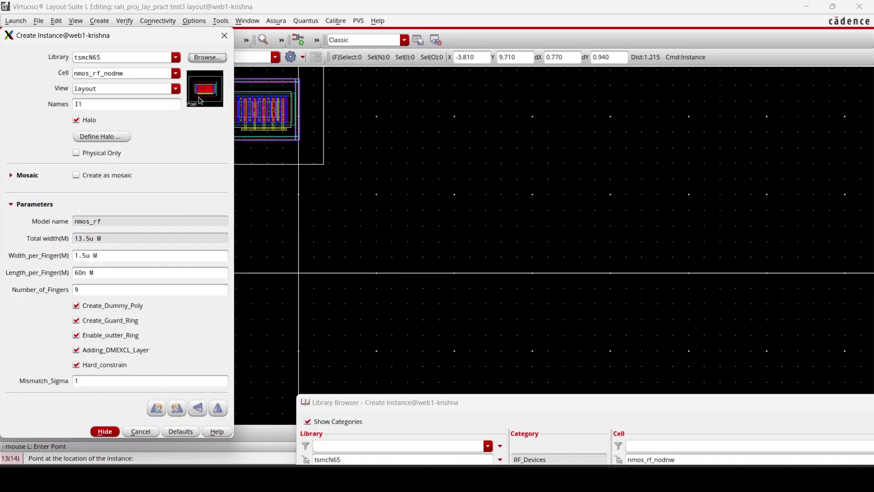
Place the nmos_rf_nodnw transistor instance on the test3 canvas.
click(378, 221)
key(Escape)
ctrl+scroll(371, 196, up, 1)
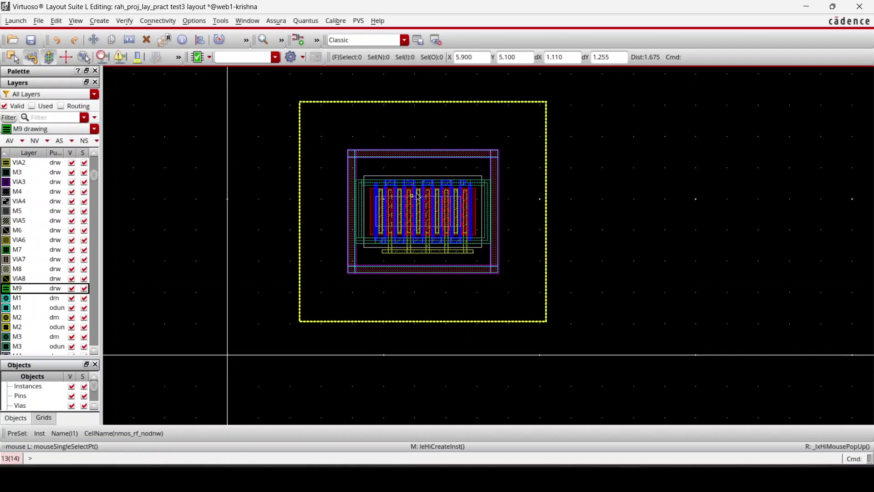
ctrl+scroll(396, 201, down, 1)
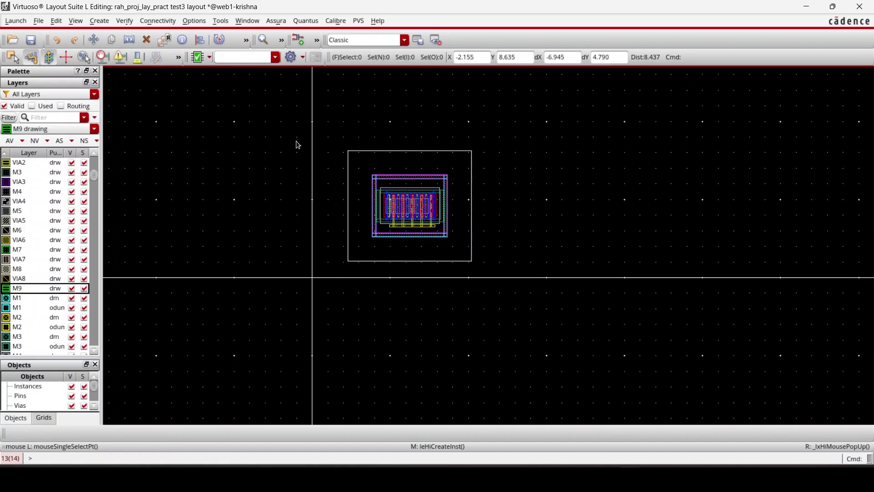
Flatten the selected transistor instance, including Pcells, into editable shapes.
drag(511, 262, 520, 275)
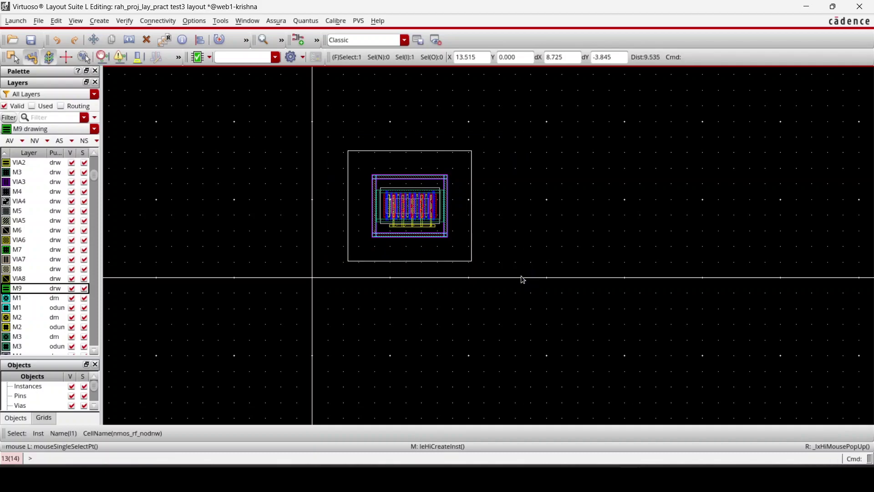
click(56, 21)
mouse_move(87, 223)
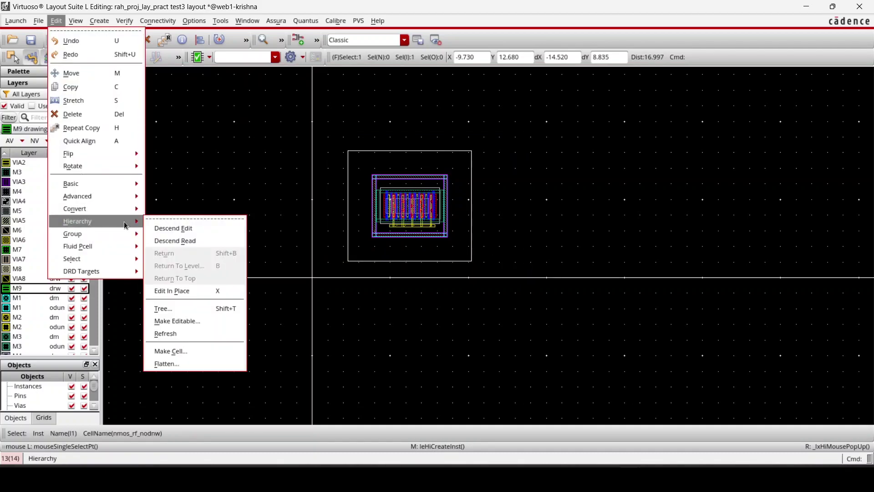
click(188, 362)
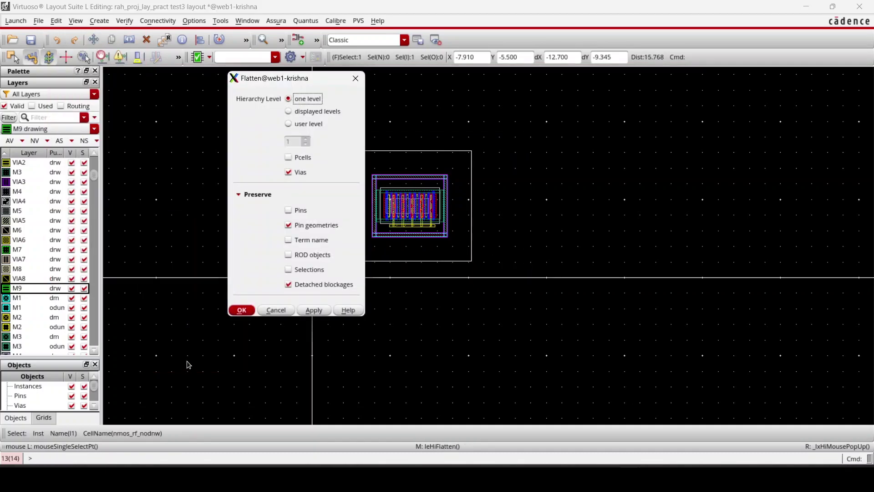
click(289, 157)
click(246, 310)
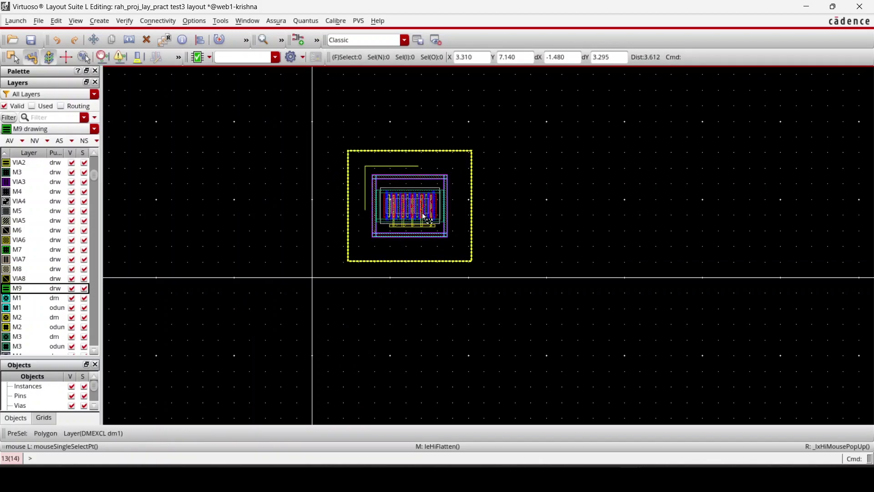
Select the flattened transistor layout, move it left, and fit the cell in view.
drag(365, 166, 459, 248)
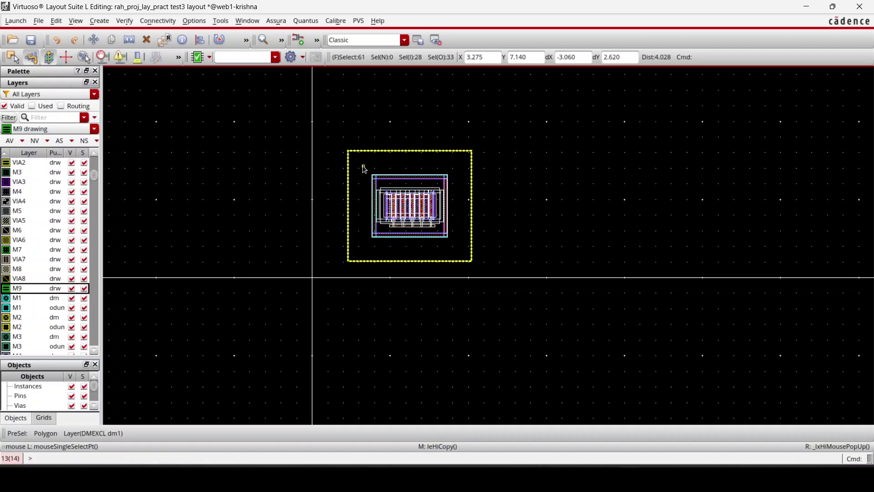
drag(363, 171, 460, 246)
key(m)
key(Escape)
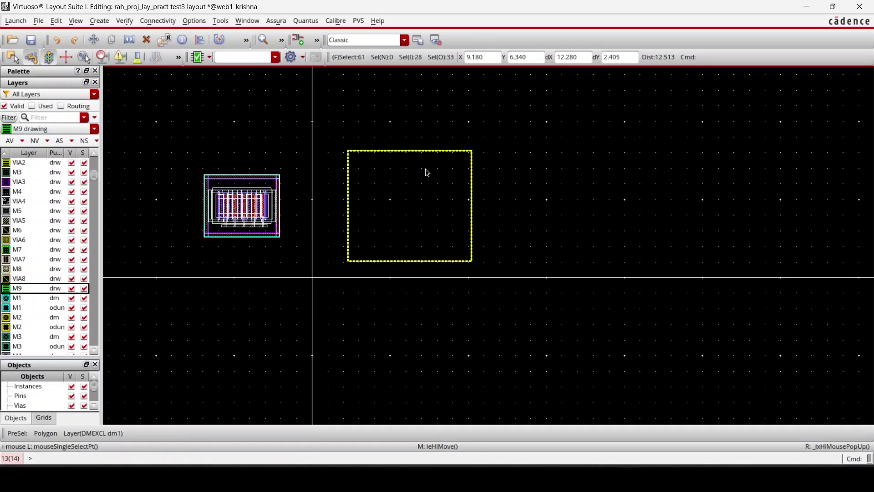
right_drag(342, 137, 502, 280)
key(m)
key(f)
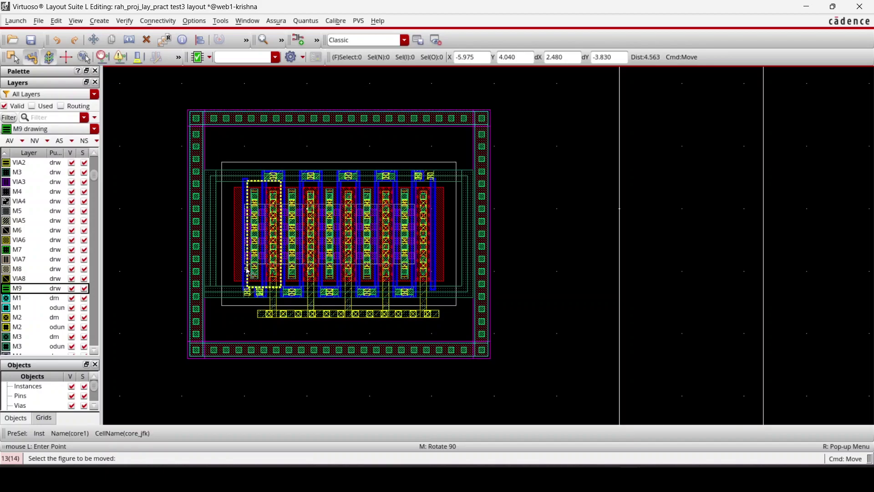
ctrl+scroll(257, 209, up, 2)
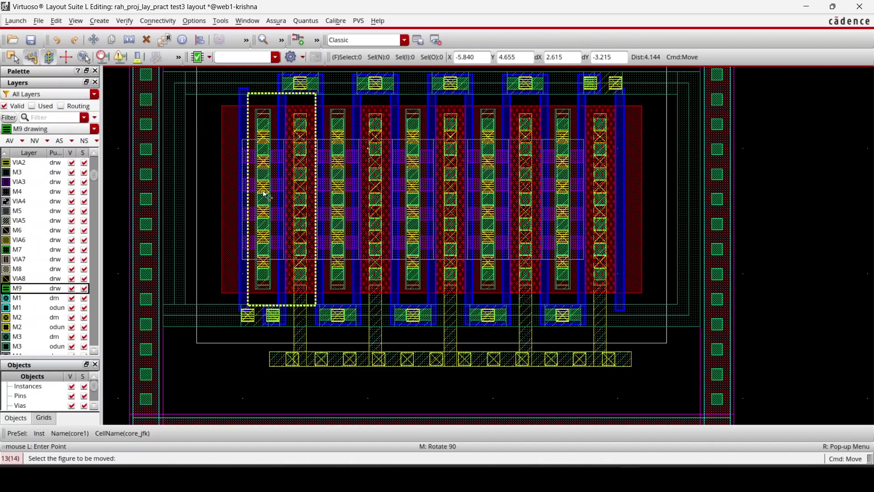
scroll(269, 191, down, 2)
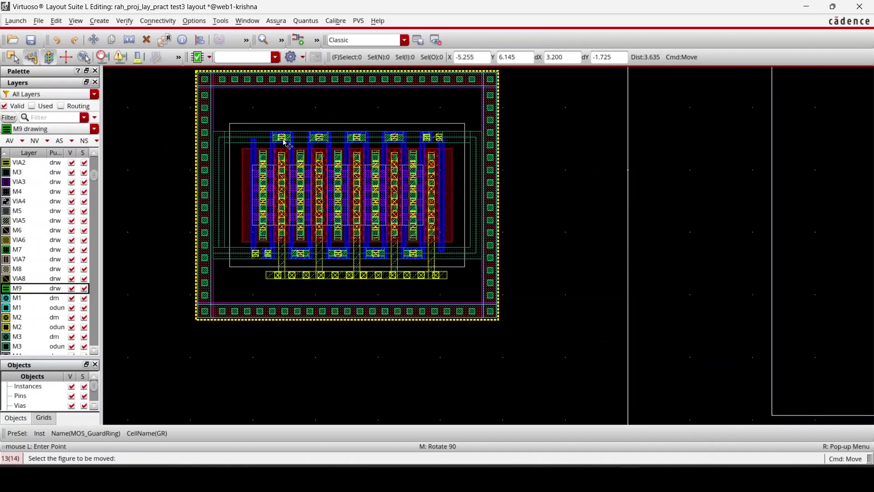
scroll(280, 145, up, 2)
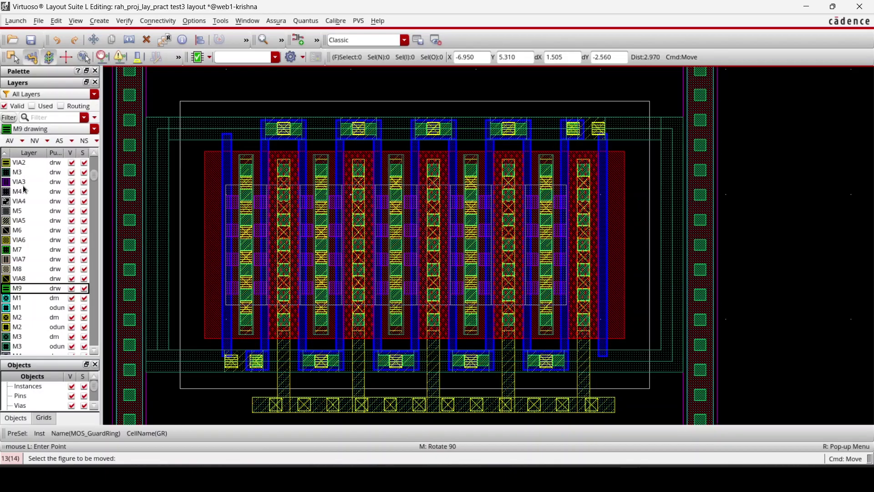
Hide all layers, then show only the OD, PO poly and PP layers.
click(34, 140)
click(71, 202)
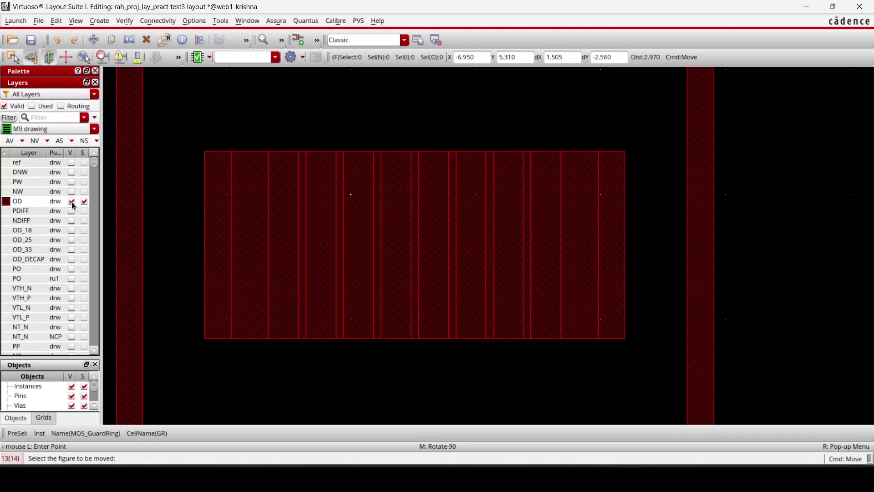
click(72, 269)
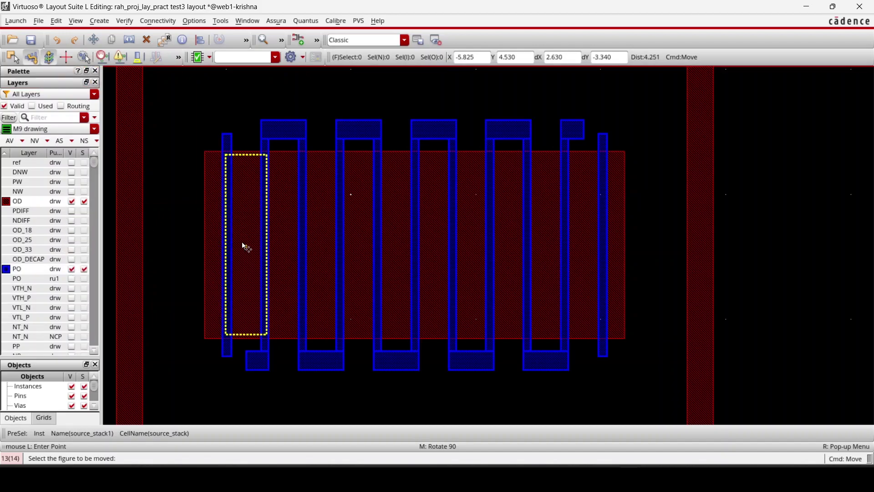
scroll(62, 301, down, 1)
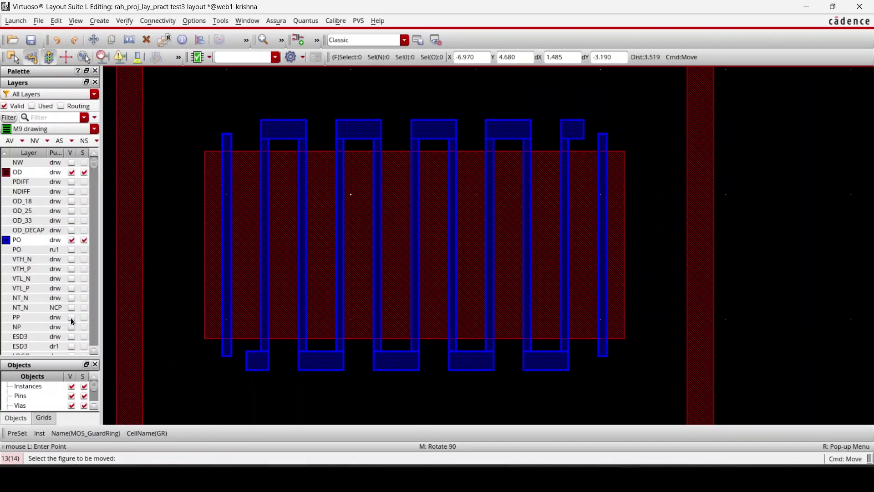
click(71, 318)
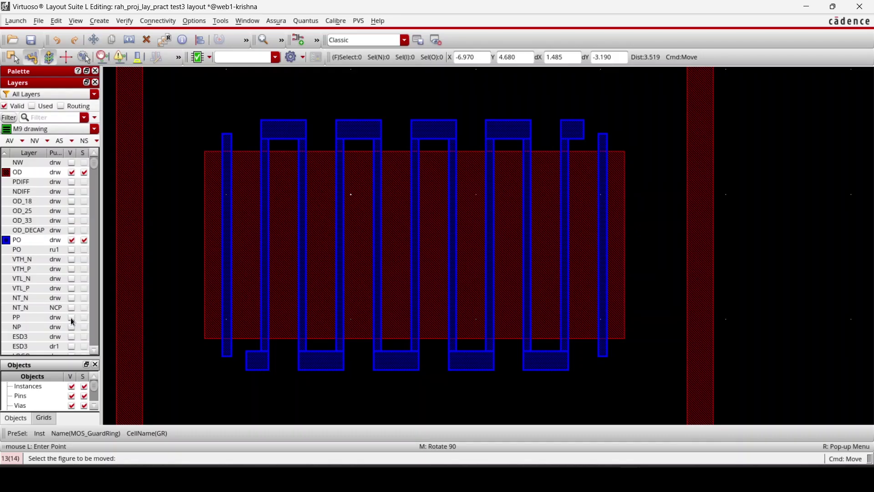
scroll(72, 321, down, 1)
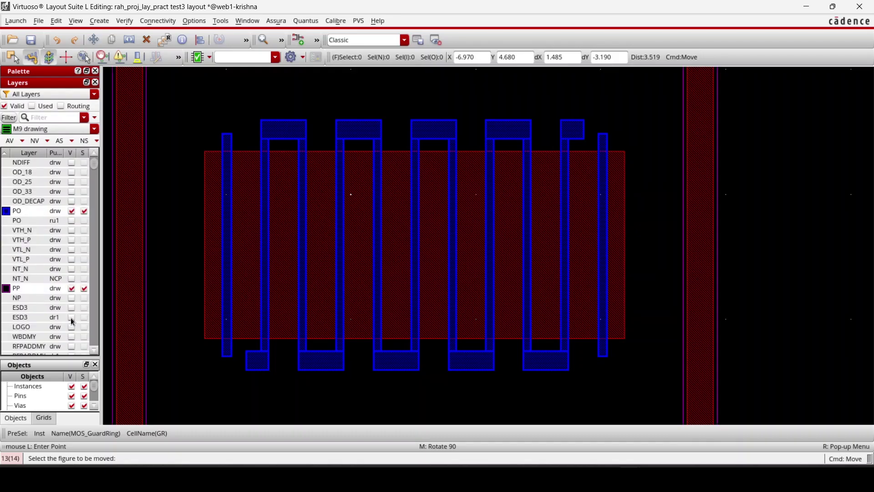
scroll(71, 315, down, 1)
scroll(70, 316, down, 2)
scroll(70, 315, down, 1)
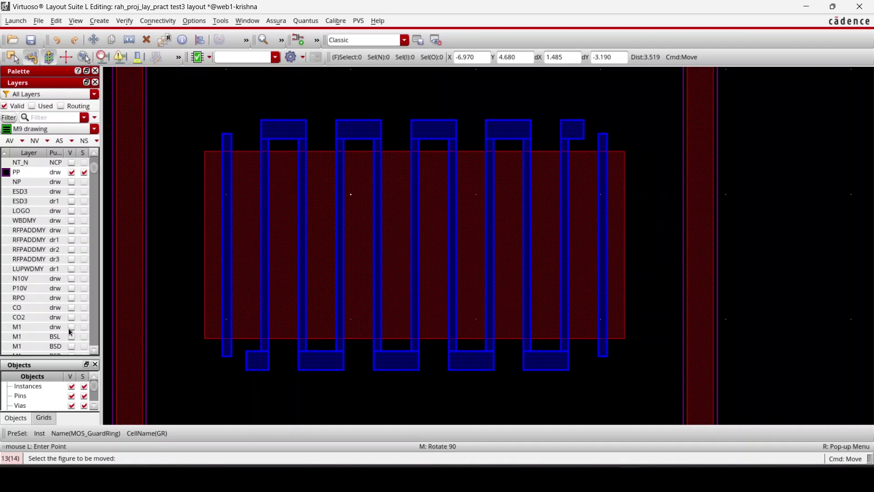
Make the CO, M1, VIA1, M2 and VIA2 layers visible.
click(74, 307)
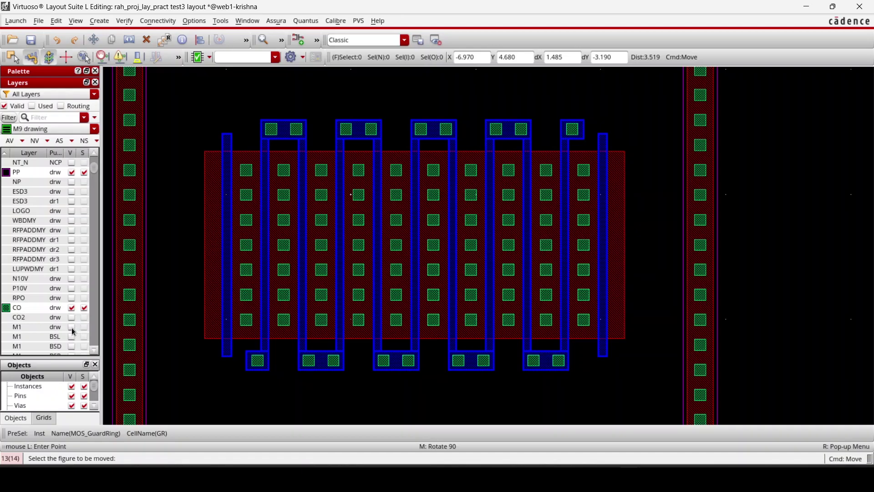
click(72, 328)
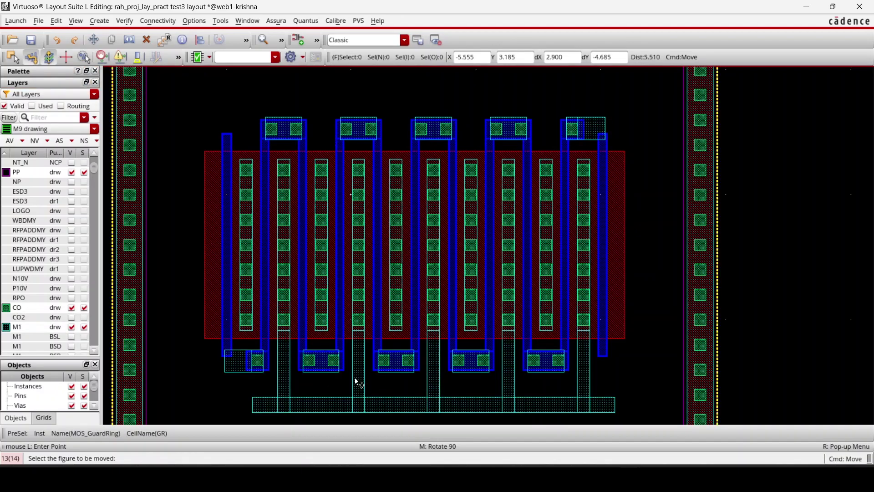
scroll(51, 336, down, 1)
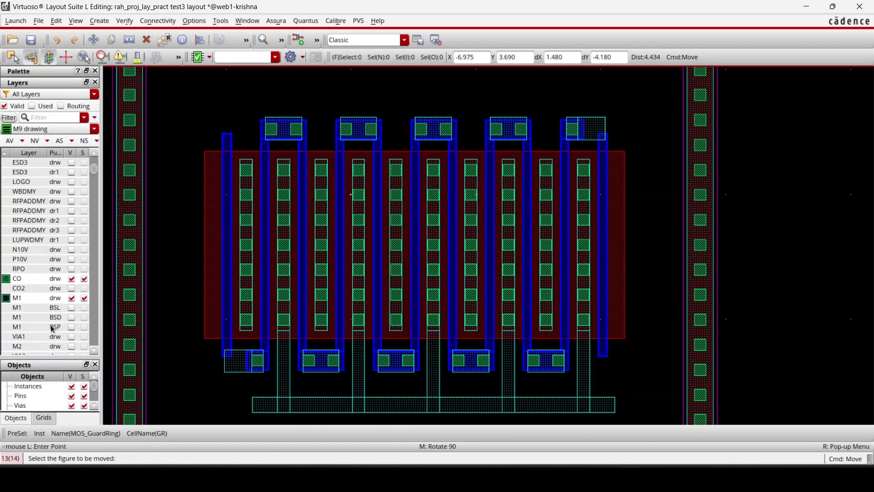
click(71, 337)
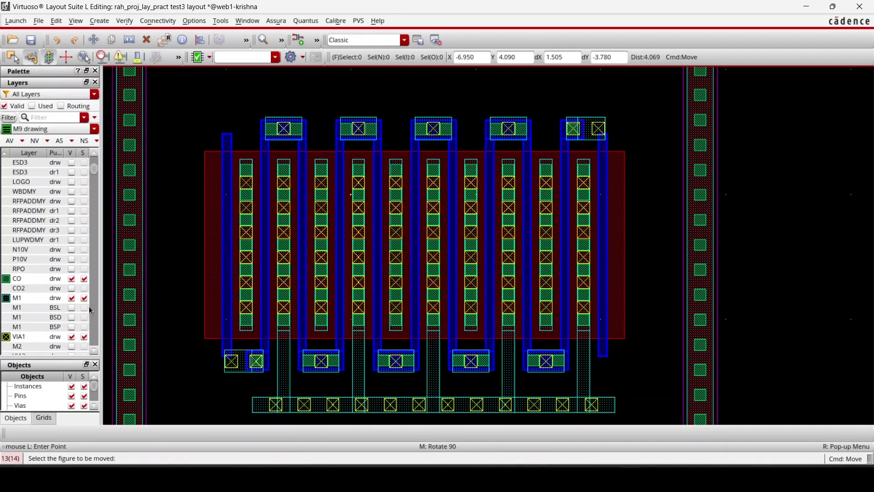
scroll(88, 306, down, 1)
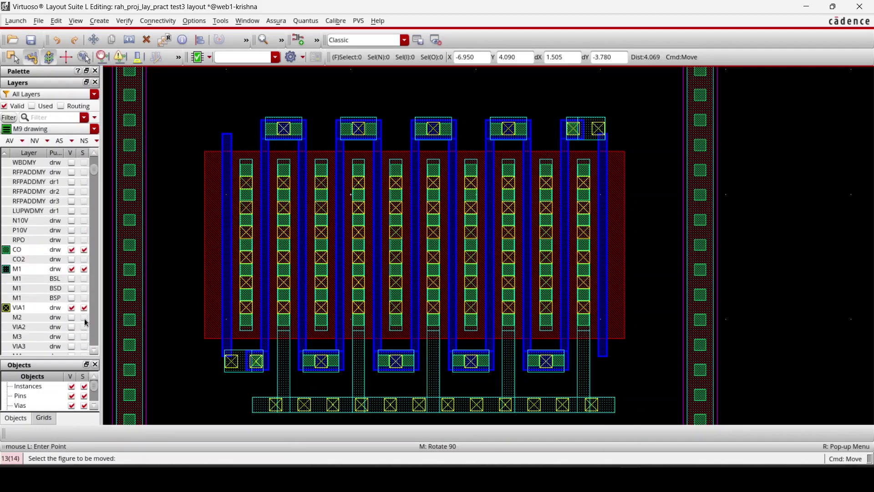
click(72, 318)
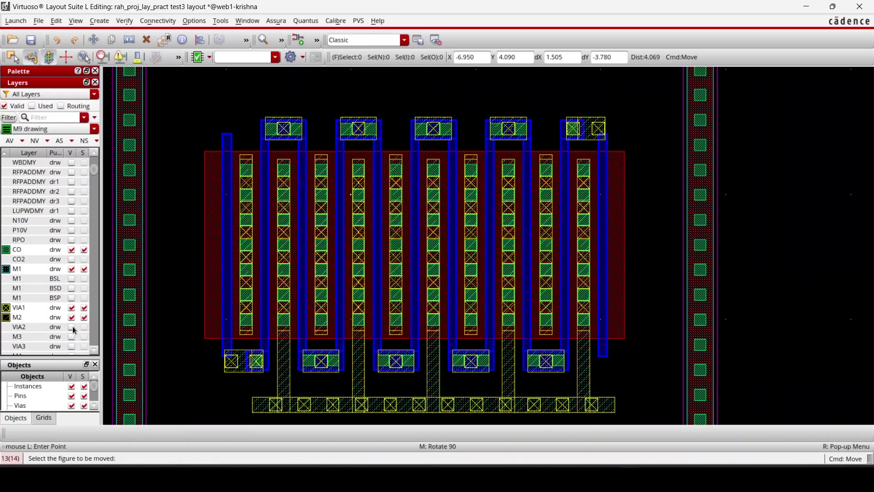
click(72, 328)
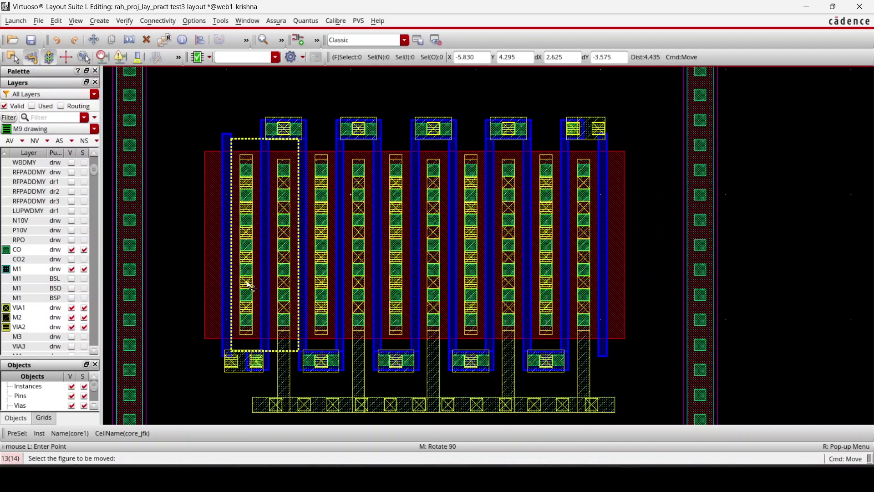
Also show the M3, VIA3 and M4 layers over the transistor.
click(72, 336)
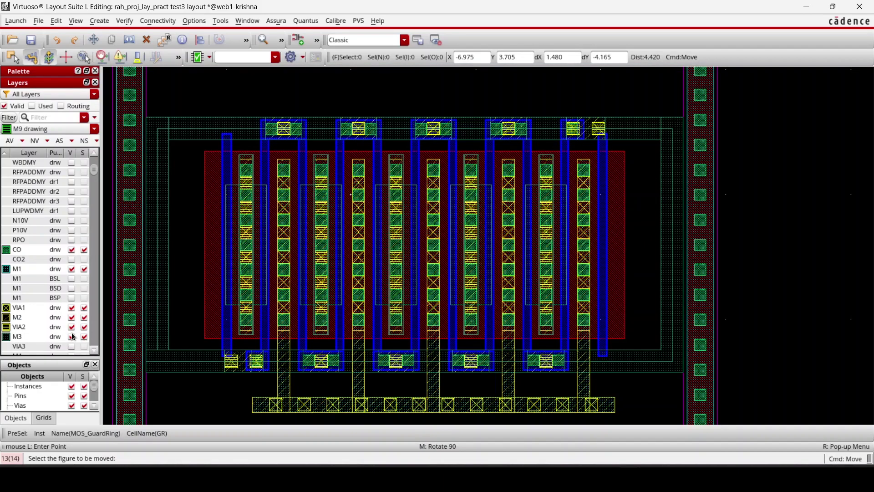
click(72, 336)
click(72, 336)
click(72, 336)
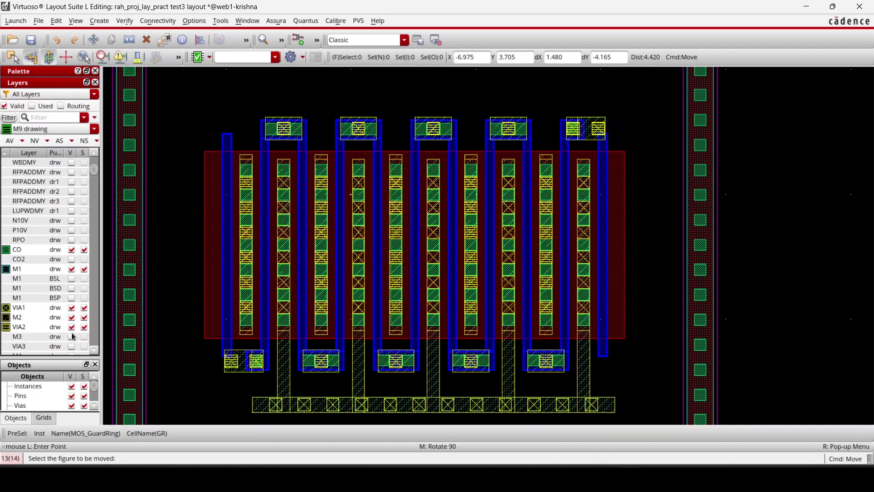
click(72, 336)
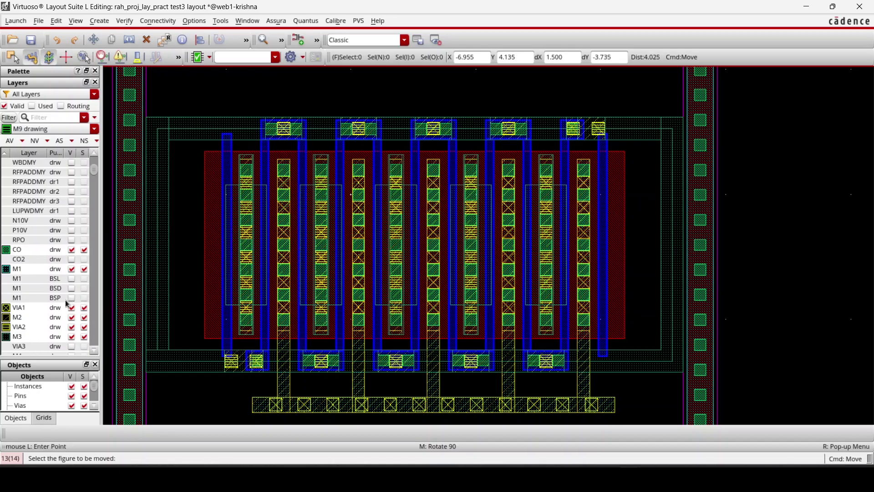
scroll(63, 306, down, 1)
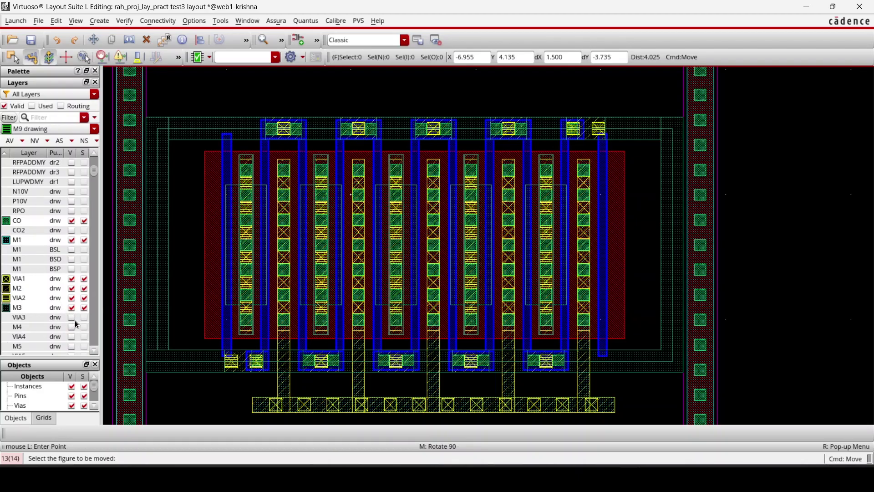
click(72, 317)
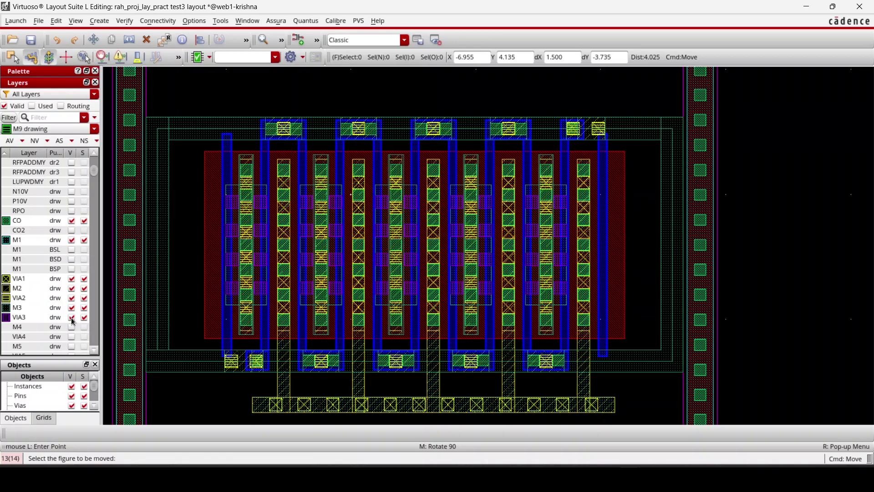
click(72, 327)
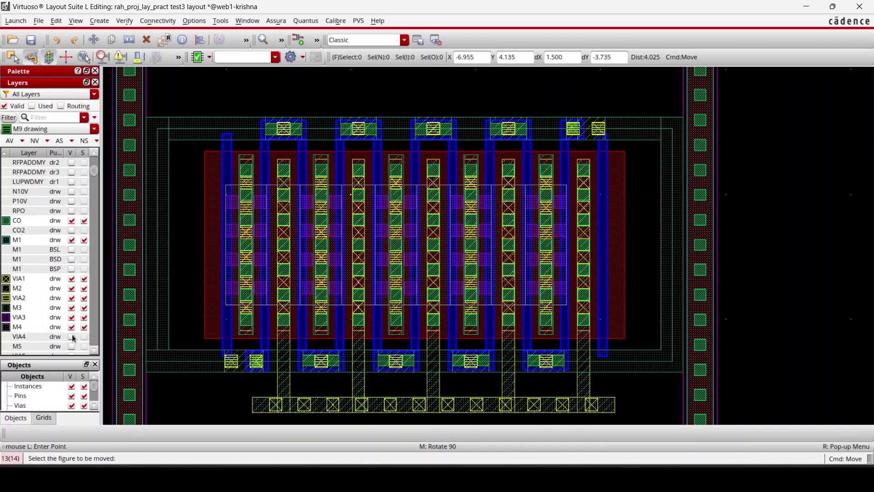
ctrl+scroll(373, 229, down, 1)
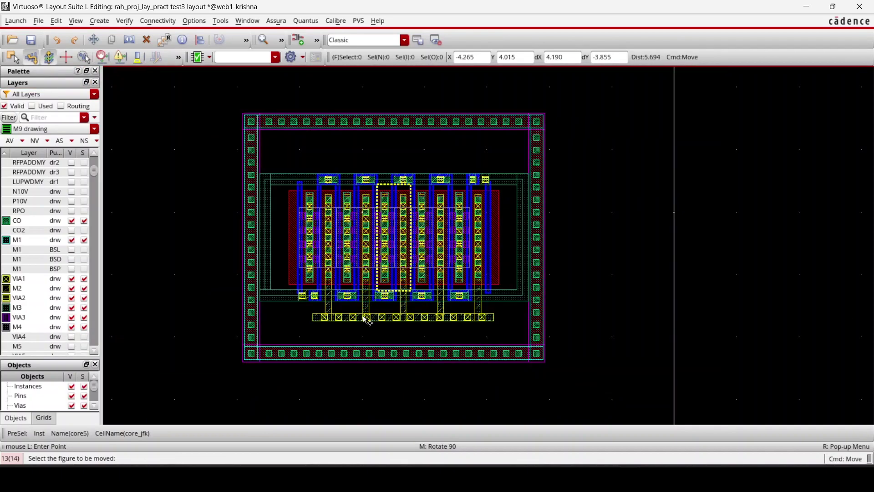
Select all figures and move the transistor array to the right of the guard ring.
key(Escape)
key(ctrl+a)
key(m)
click(451, 237)
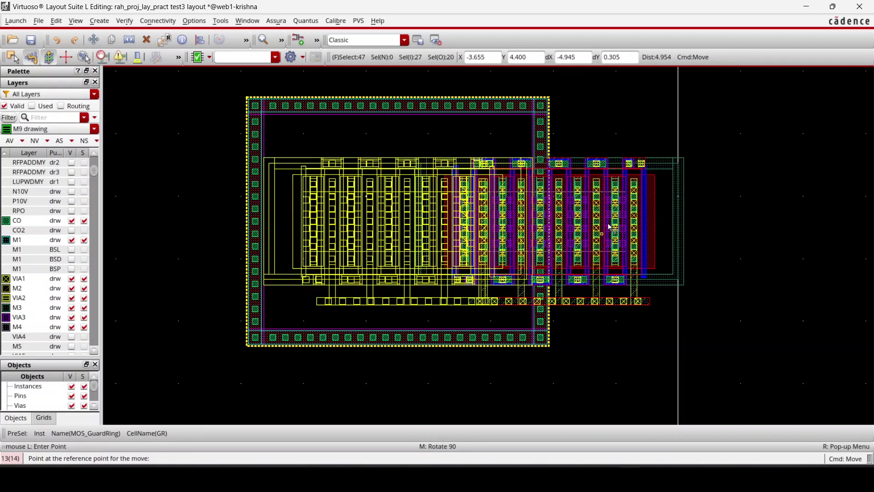
click(762, 199)
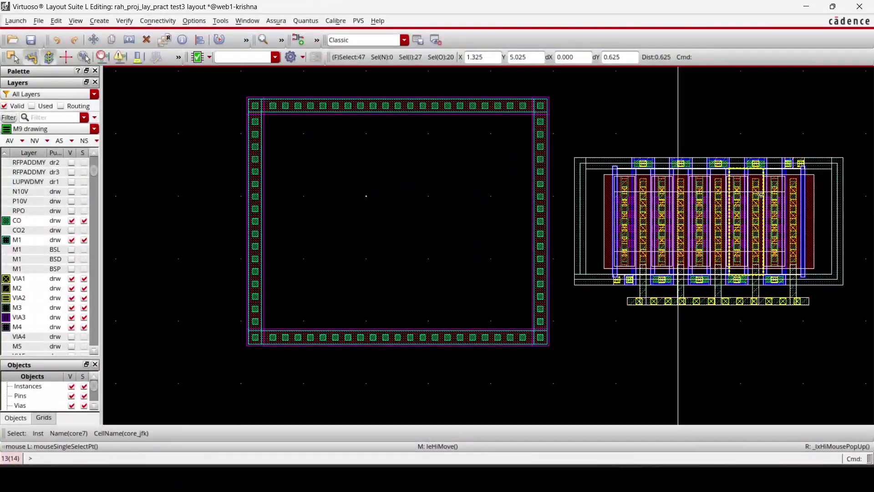
Clear the selection and zoom in to inspect the moved array beside the empty ring.
ctrl+scroll(417, 163, down, 2)
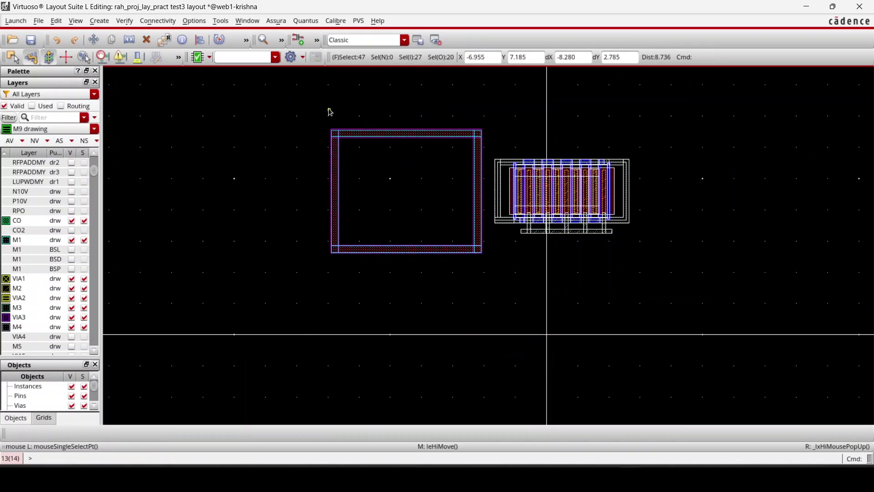
ctrl+scroll(410, 216, down, 2)
click(558, 236)
ctrl+scroll(557, 237, down, 5)
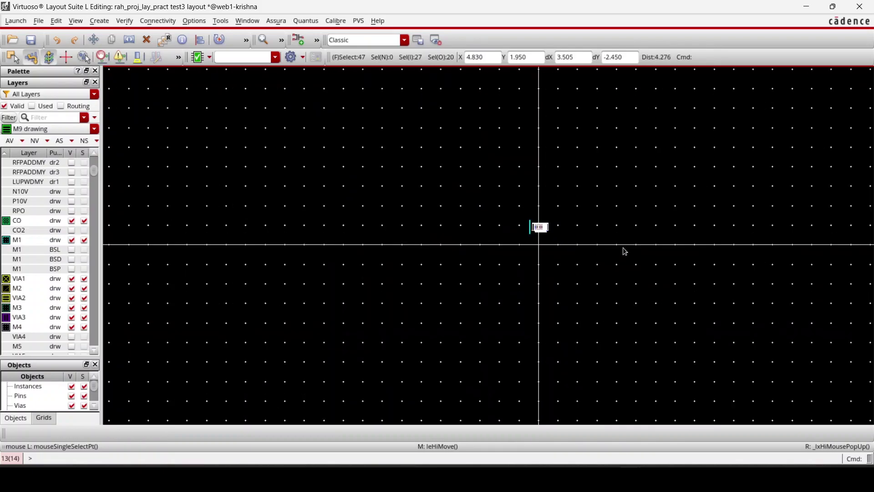
ctrl+scroll(544, 235, up, 8)
ctrl+scroll(501, 246, up, 2)
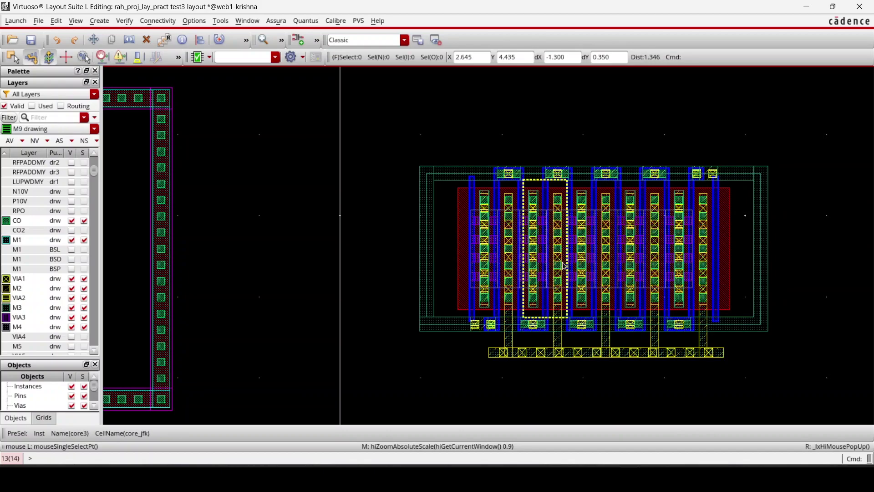
ctrl+scroll(501, 263, up, 2)
ctrl+scroll(496, 260, down, 2)
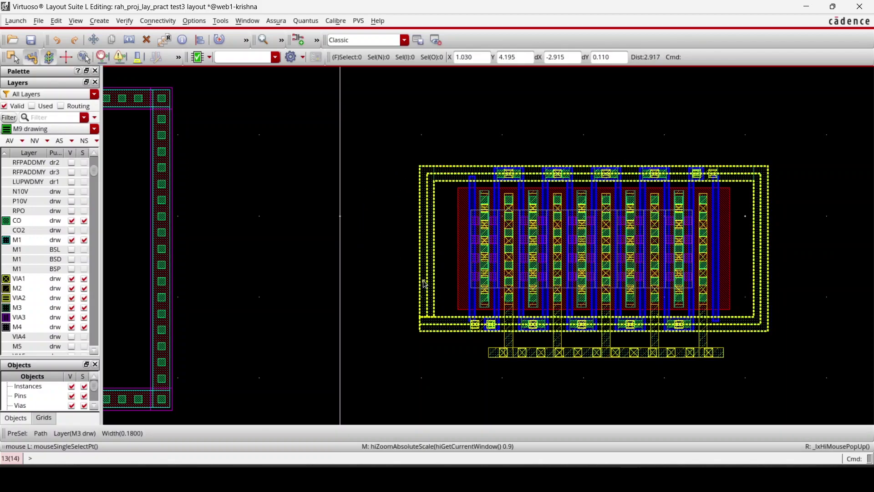
Isolate the M4 layer, box-select its shapes, and zoom over the two stacked devices.
click(35, 140)
click(72, 327)
drag(447, 181, 787, 359)
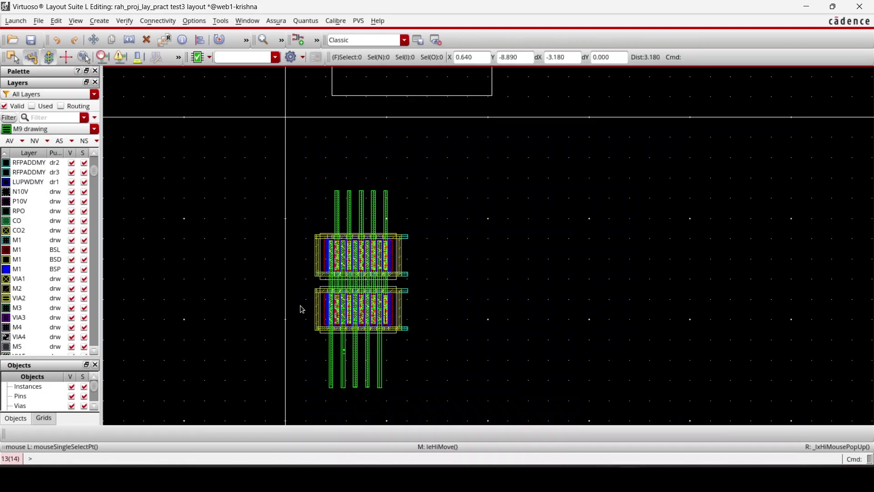
ctrl+scroll(306, 332, up, 2)
ctrl+scroll(322, 326, up, 2)
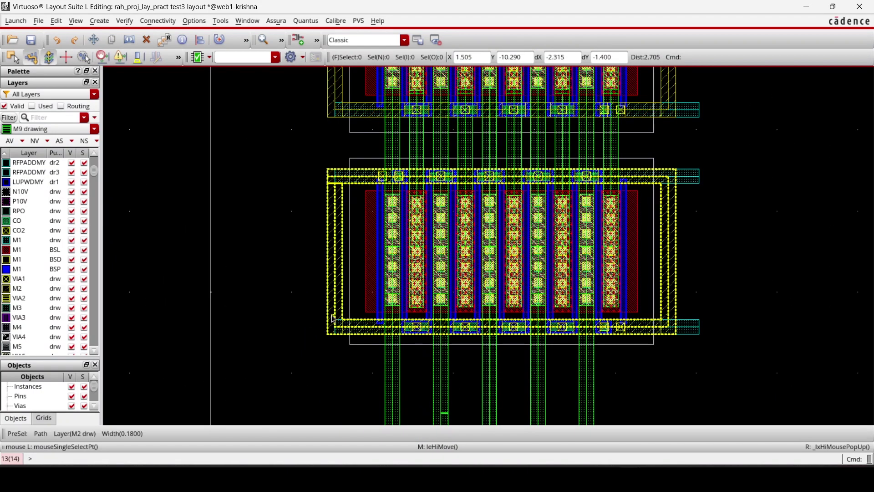
ctrl+scroll(334, 319, down, 2)
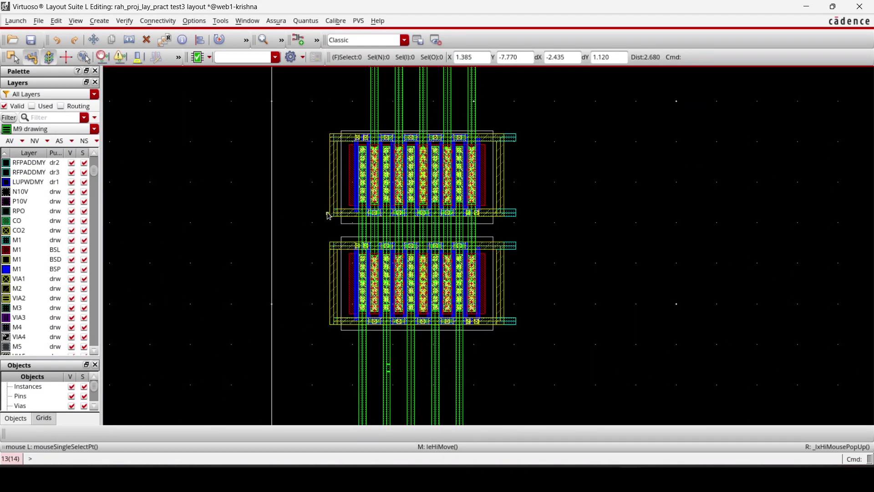
ctrl+scroll(329, 216, up, 2)
ctrl+scroll(329, 214, down, 2)
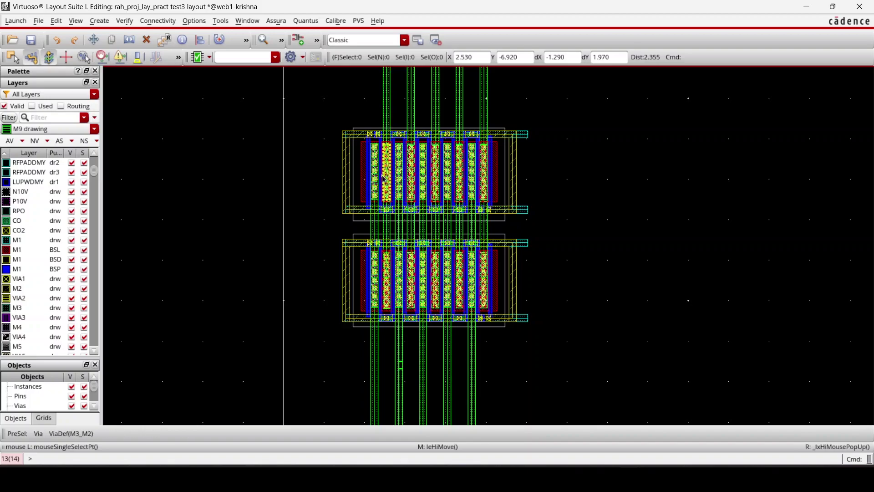
scroll(391, 151, up, 2)
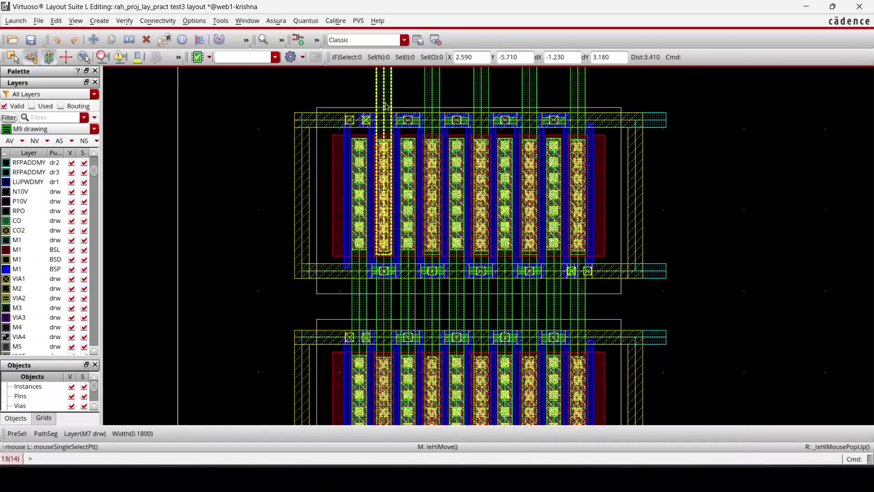
scroll(382, 129, down, 2)
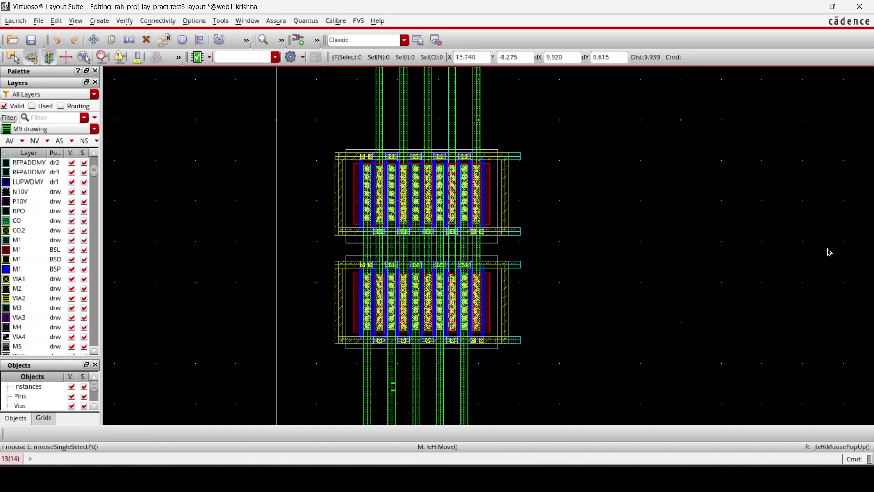
ctrl+scroll(552, 230, down, 1)
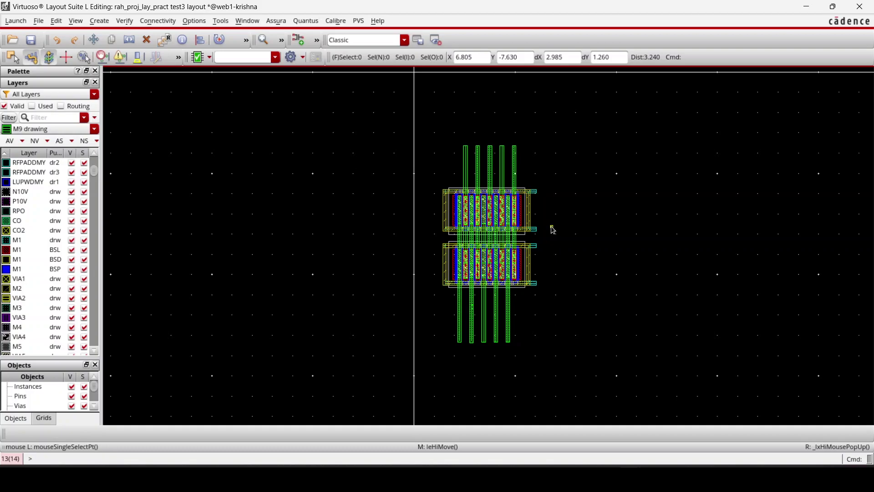
Save test3 and run Calibre nmDRC on it, review the 1445 results, then close Calibre.
click(336, 24)
click(340, 41)
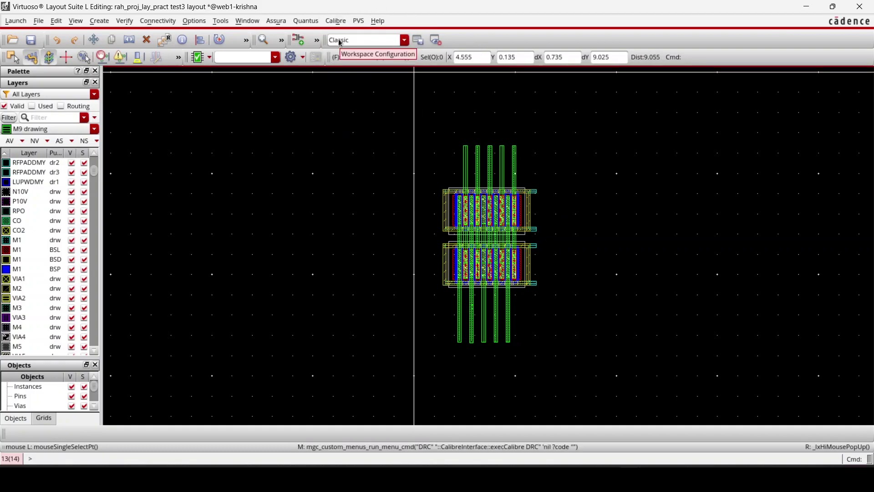
click(367, 314)
click(286, 218)
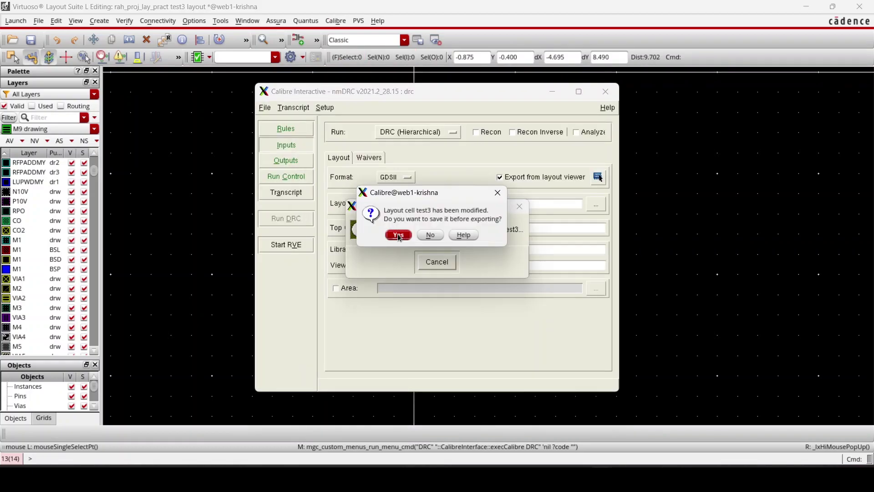
click(398, 233)
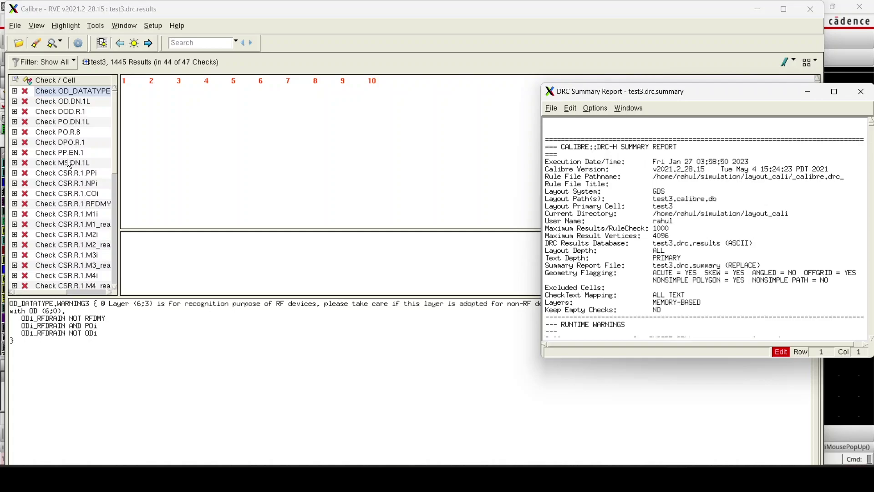
scroll(68, 164, down, 2)
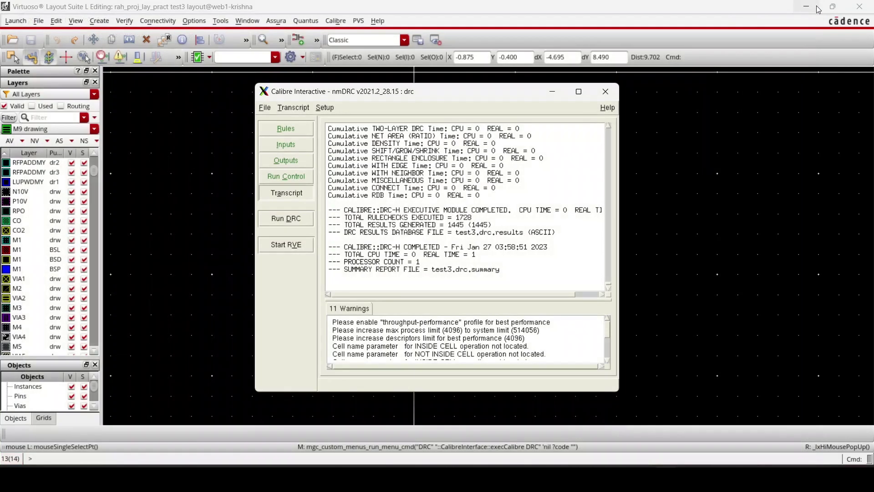
click(607, 90)
key(Return)
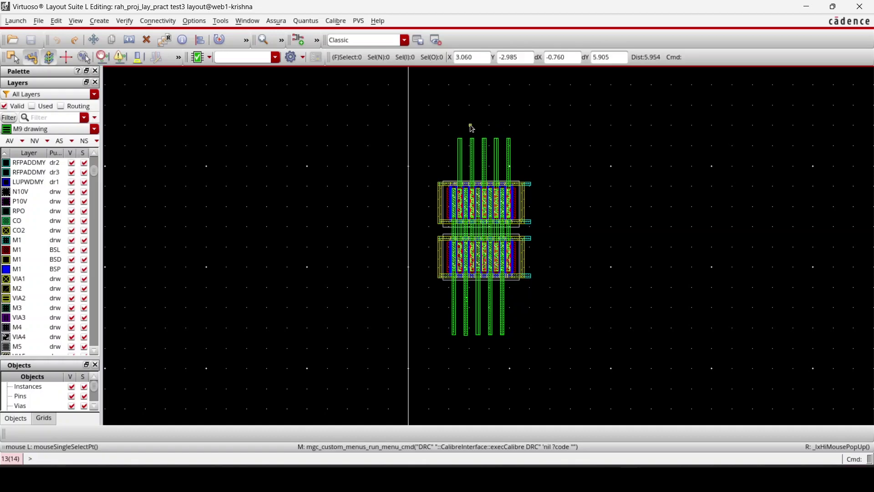
Place M7-to-M9 via stacks, 2 rows by 6 columns, on the top and bottom pads.
key(o)
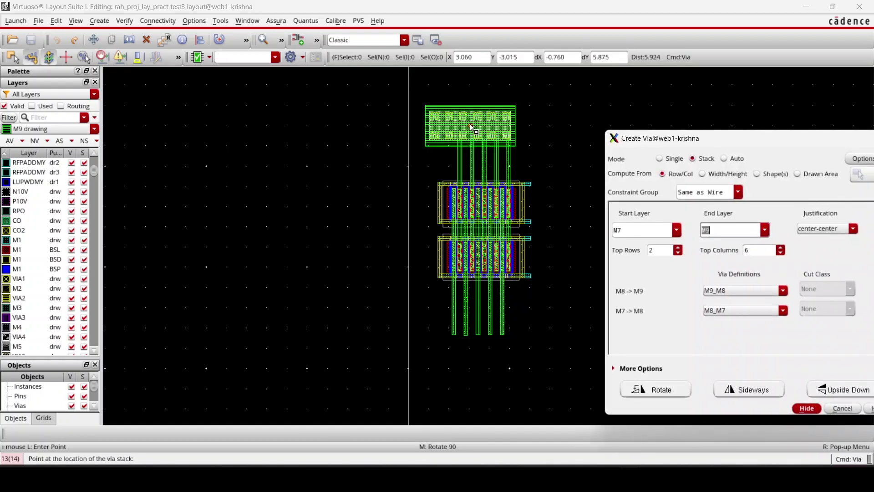
click(545, 207)
click(564, 222)
double_click(634, 227)
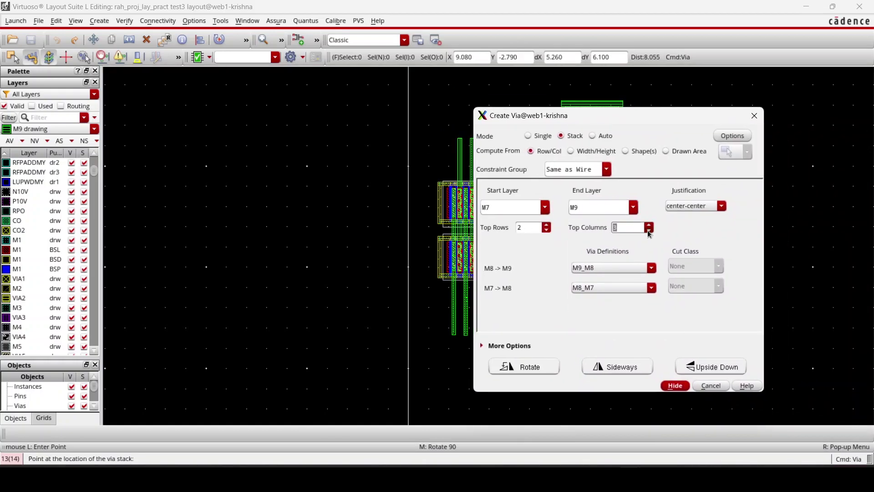
click(483, 150)
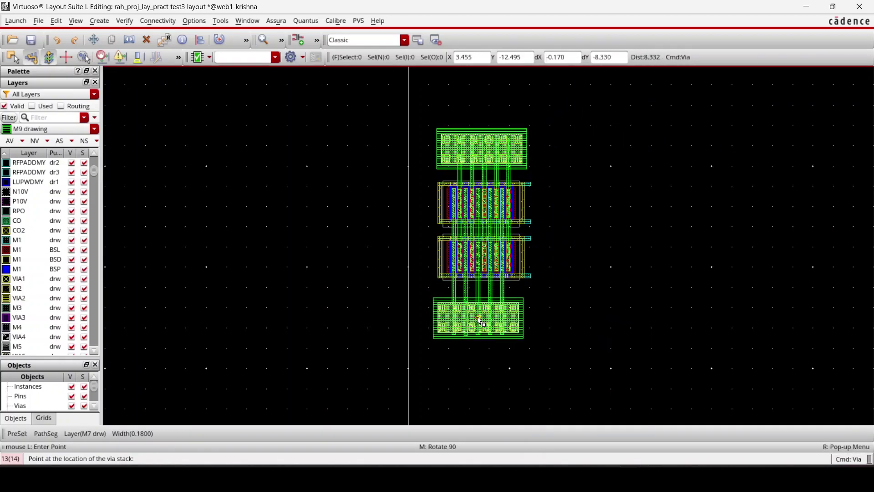
click(481, 322)
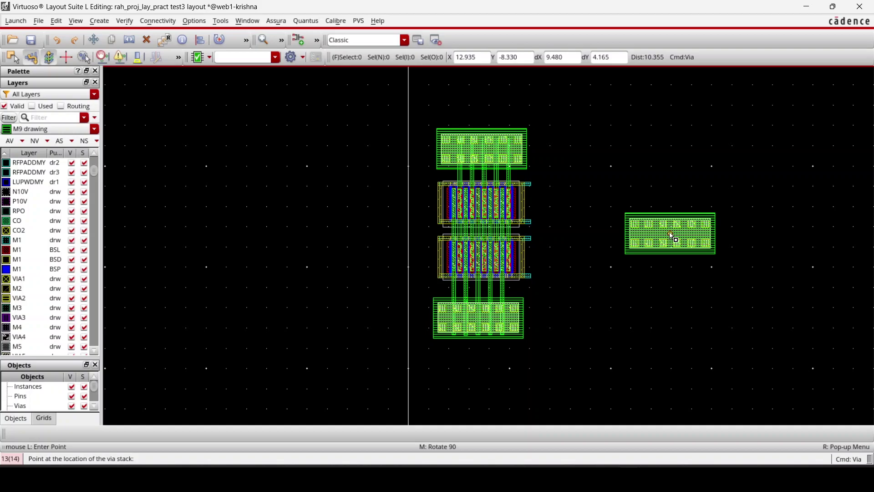
key(Escape)
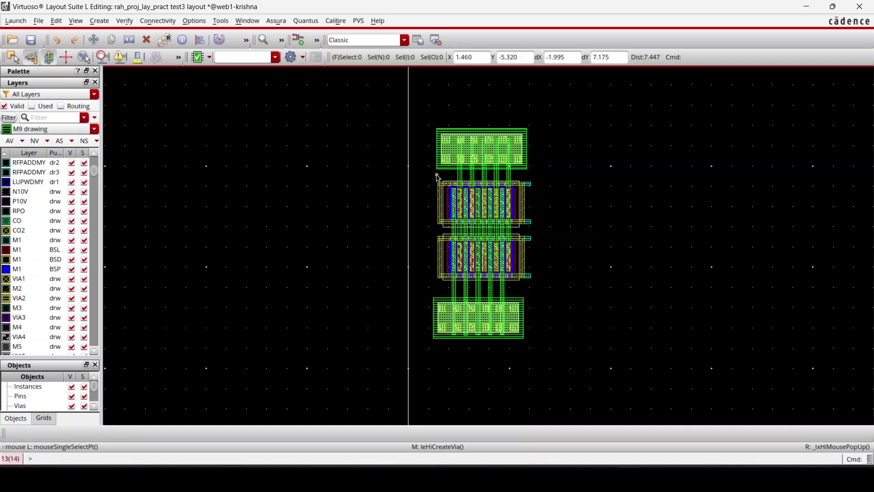
ctrl+scroll(412, 196, up, 1)
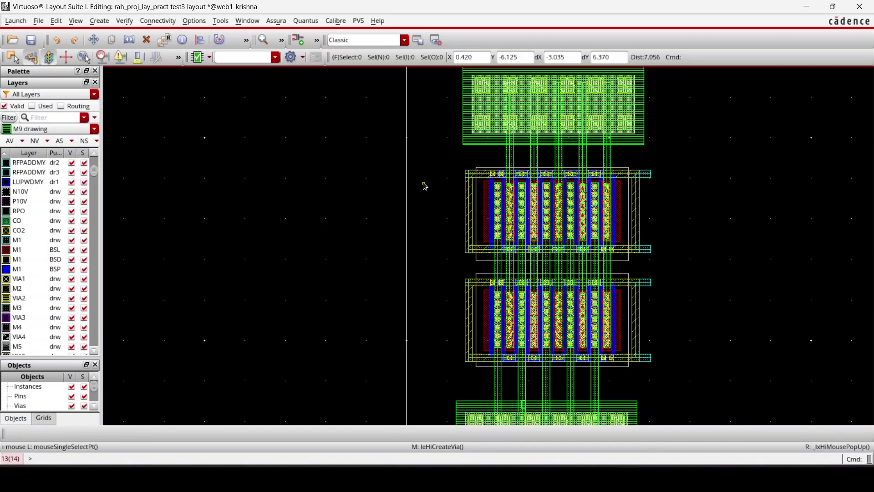
ctrl+scroll(426, 185, up, 1)
ctrl+scroll(451, 171, down, 1)
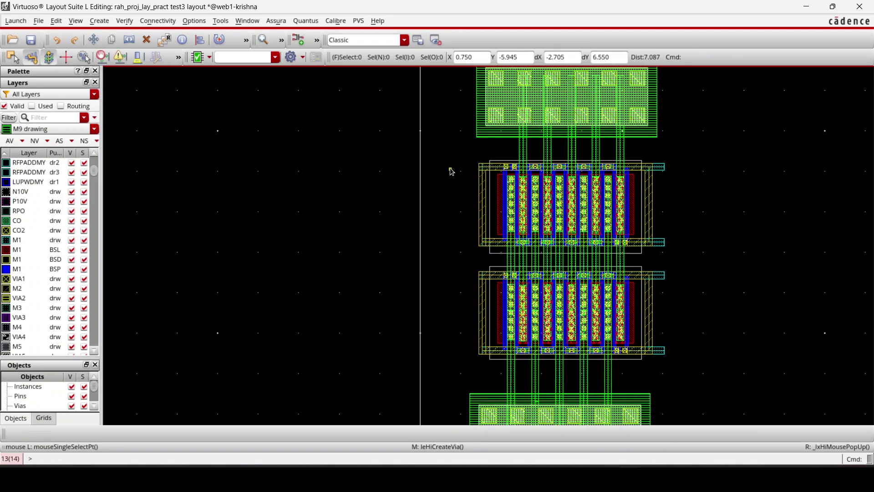
Measure the 0.05 gap down from the upper transistor's corner with the ruler.
key(k)
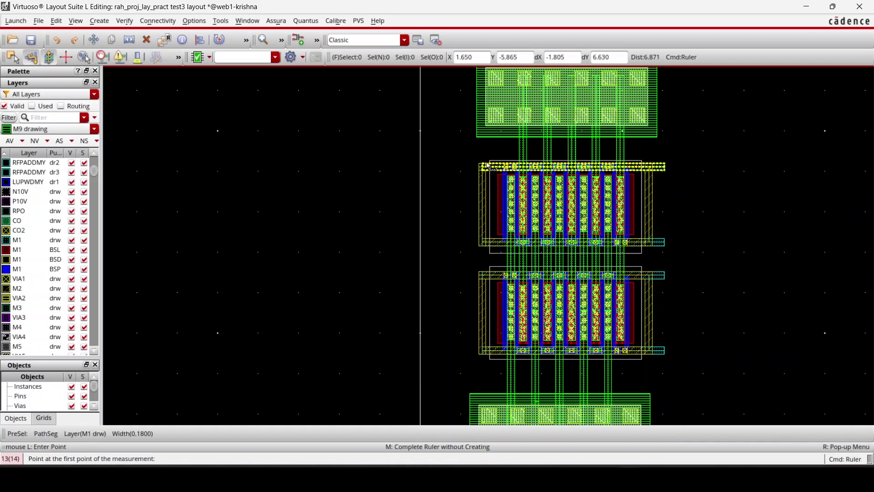
click(476, 136)
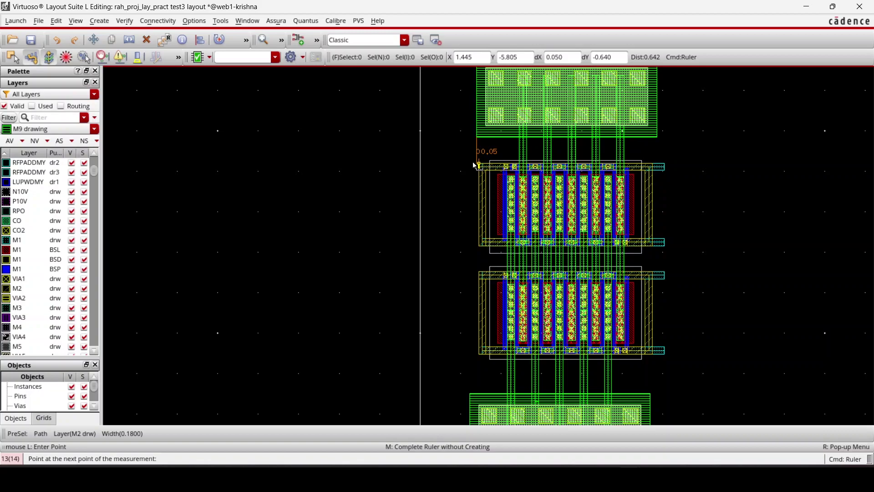
click(477, 165)
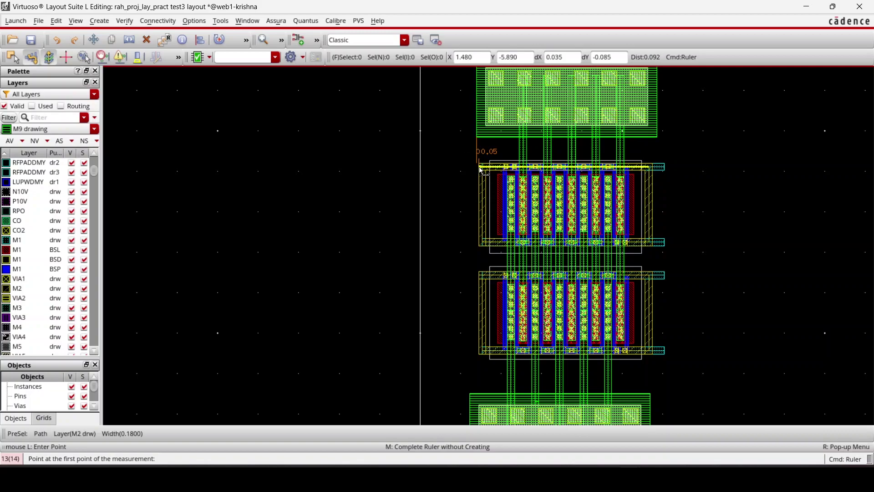
key(Escape)
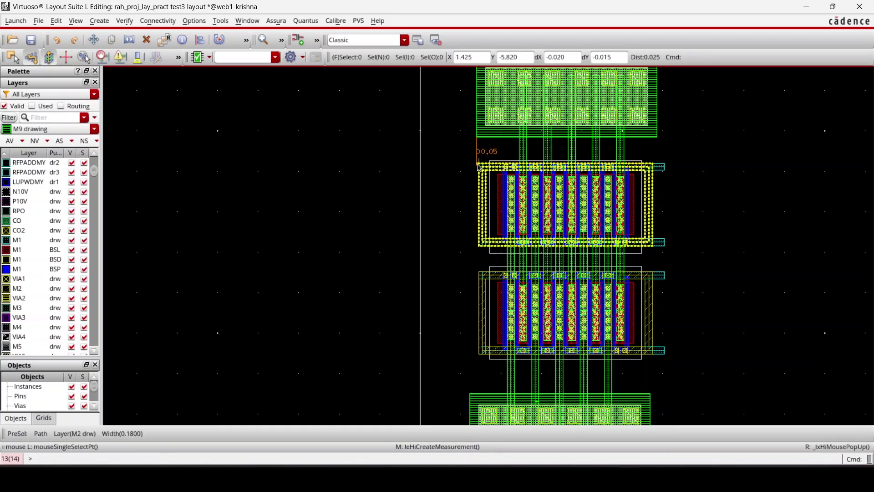
Measure the 2.11 distance leftward from the top via's edge.
key(k)
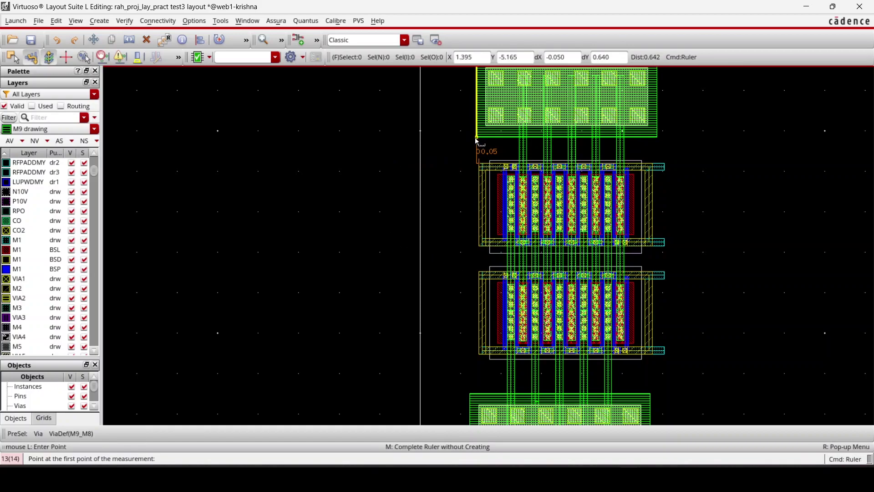
click(476, 139)
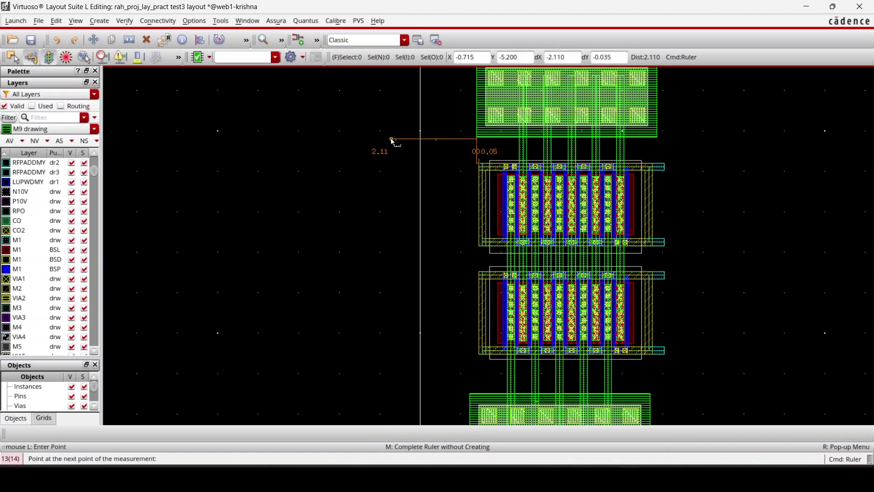
click(392, 139)
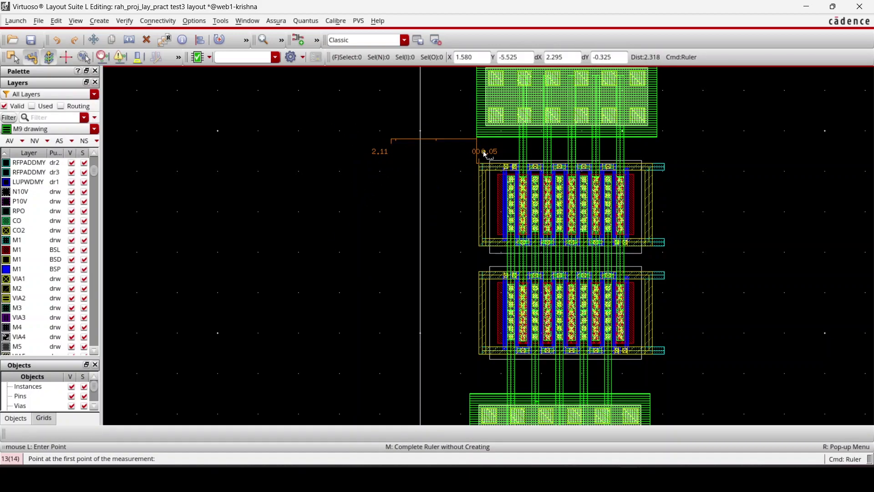
ctrl+scroll(431, 178, down, 1)
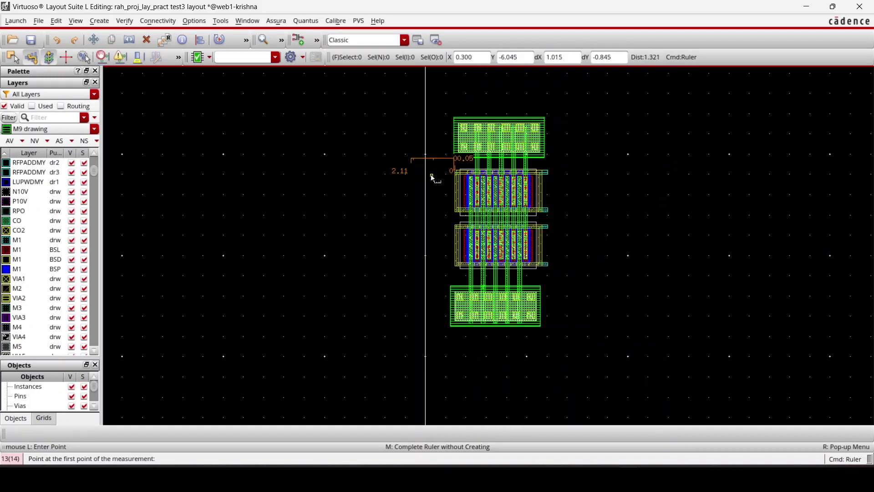
Place an M2-to-M8 via stack beside the transistors.
ctrl+scroll(427, 179, up, 2)
key(o)
click(726, 261)
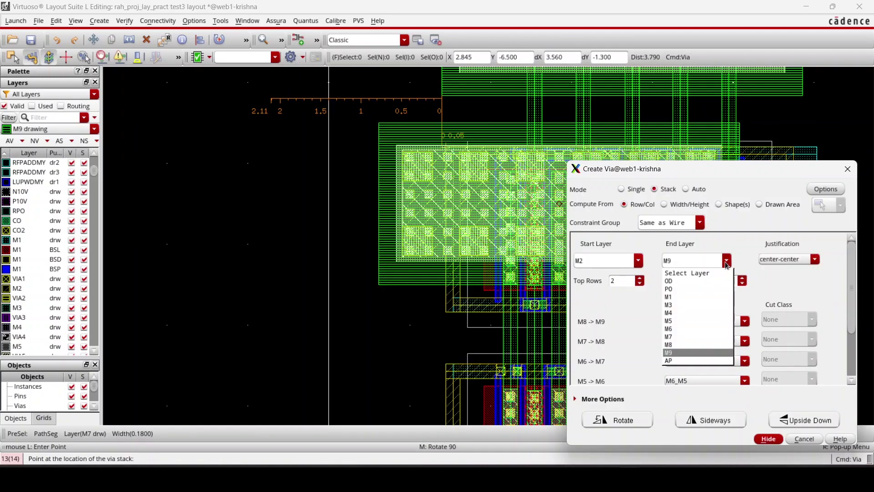
click(697, 344)
scroll(724, 280, down, 3)
ctrl+scroll(373, 342, down, 1)
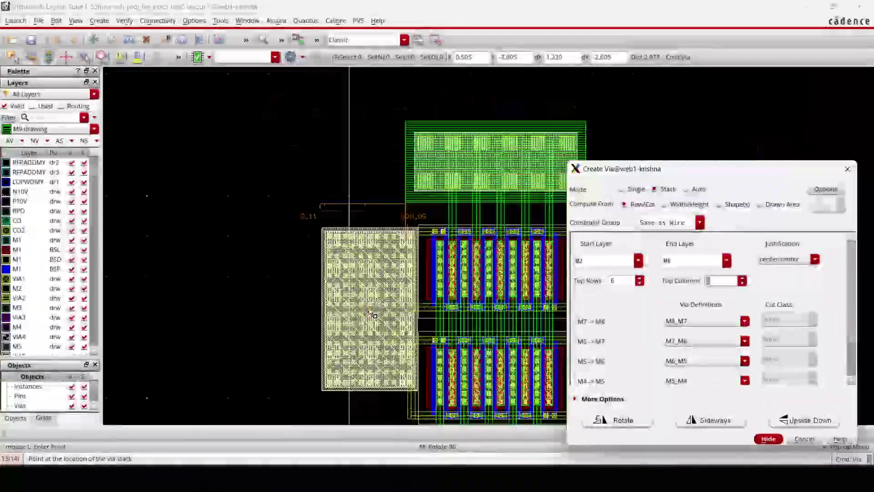
ctrl+scroll(378, 328, up, 2)
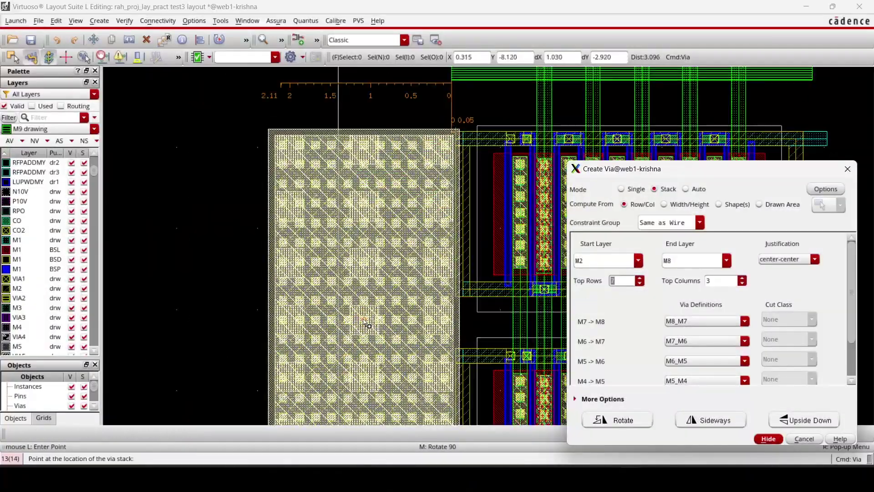
ctrl+scroll(372, 329, down, 1)
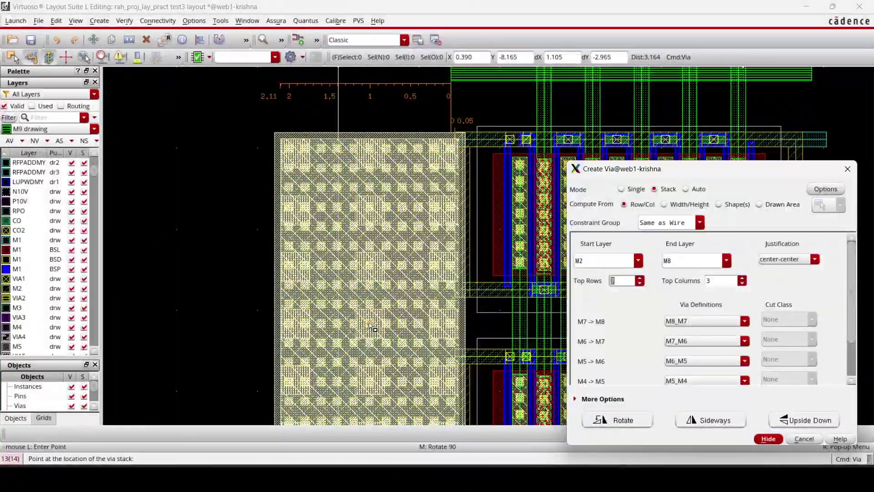
click(372, 330)
ctrl+scroll(372, 330, down, 1)
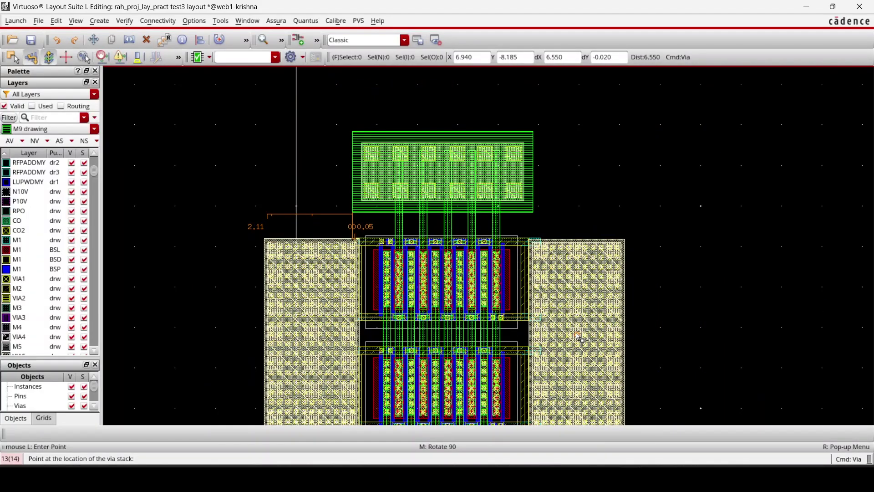
ctrl+scroll(574, 339, up, 1)
key(Escape)
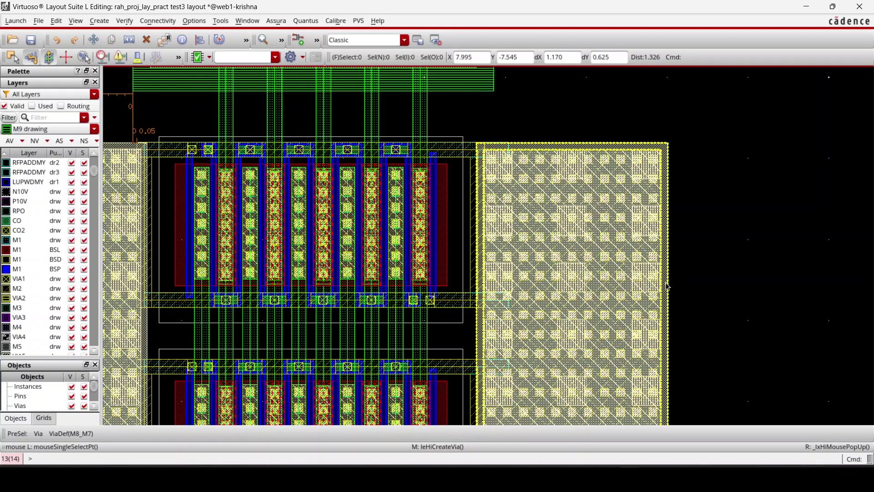
Place another via stack at the far left of the layout.
ctrl+scroll(542, 186, down, 1)
key(o)
click(178, 269)
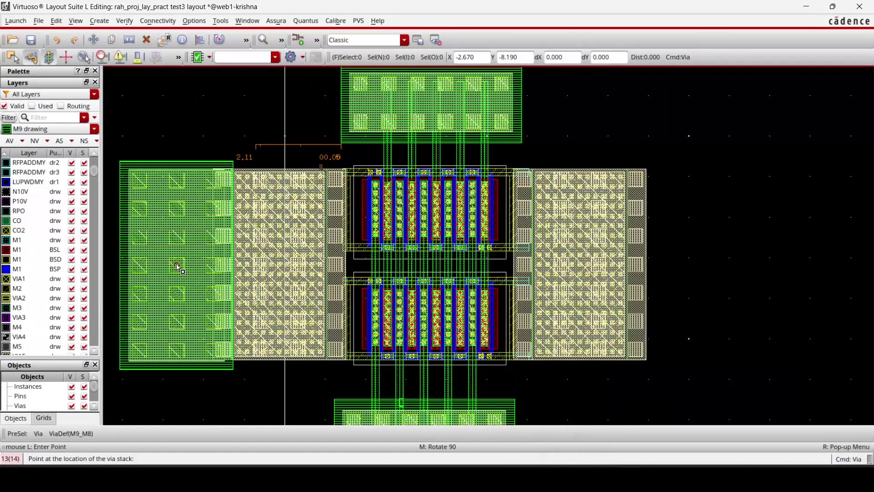
ctrl+scroll(683, 297, down, 1)
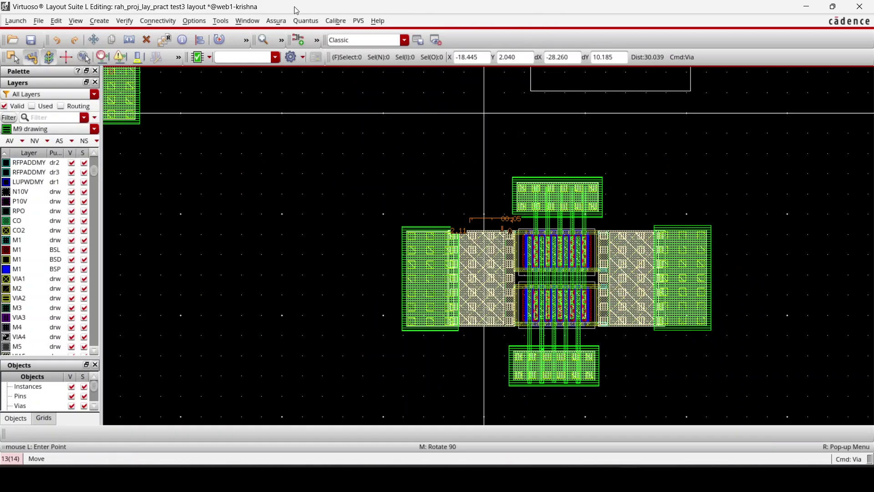
Rerun Calibre DRC on the updated layout and open the M2.S.3 spacing check results.
click(329, 21)
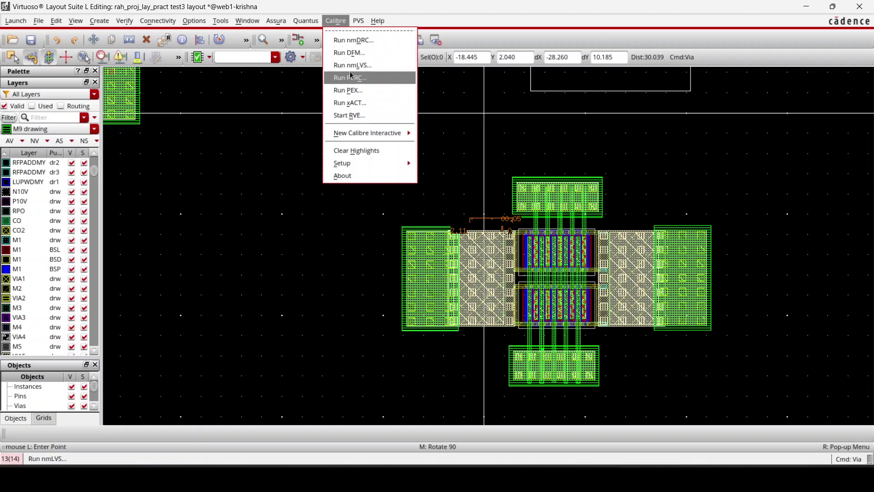
click(355, 40)
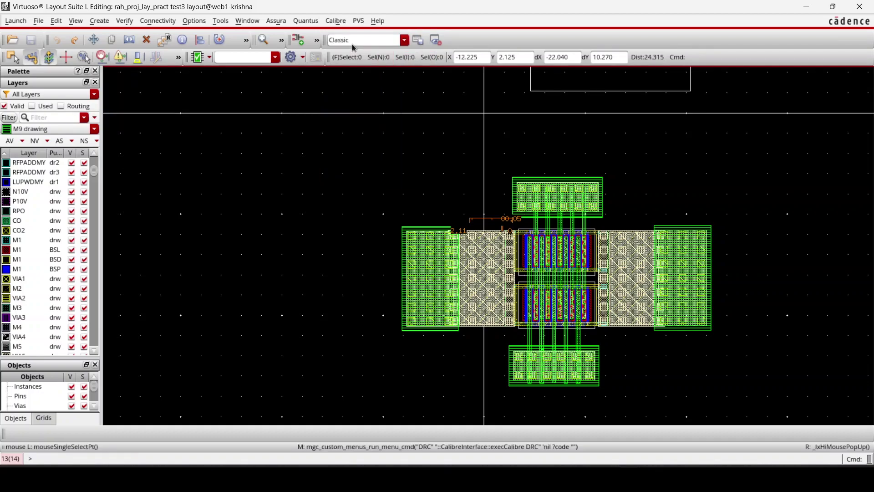
click(287, 218)
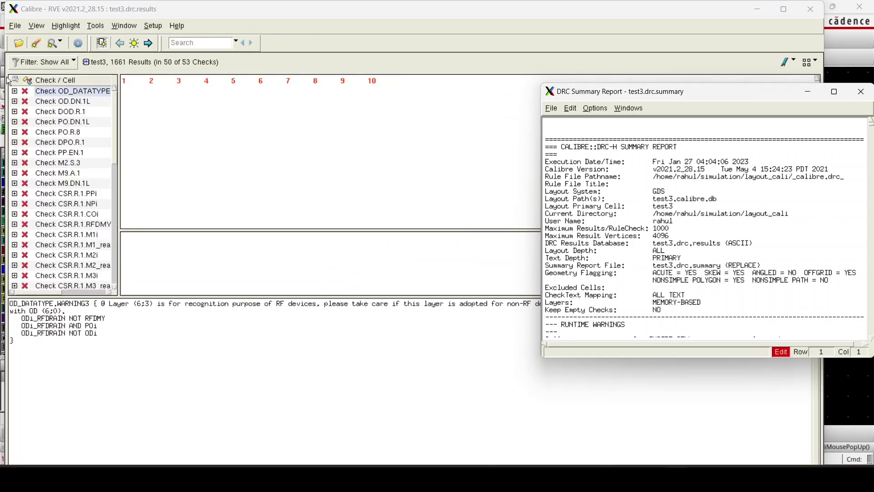
click(77, 163)
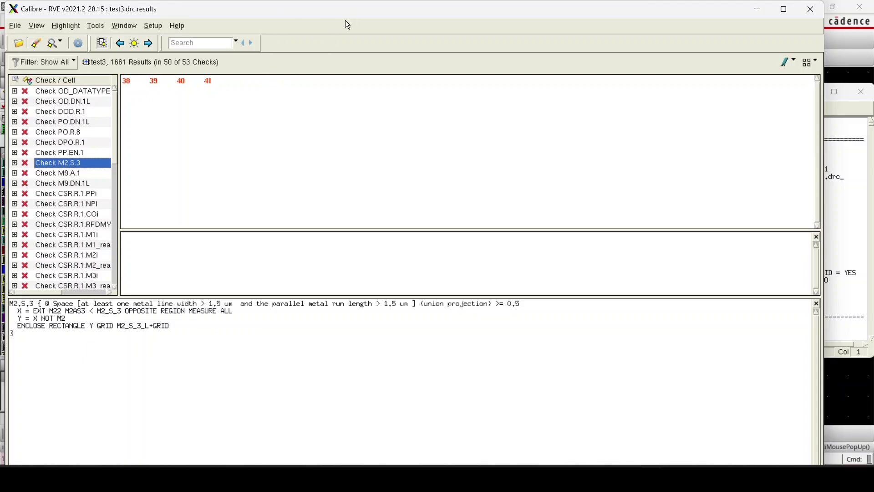
drag(345, 17, 416, 43)
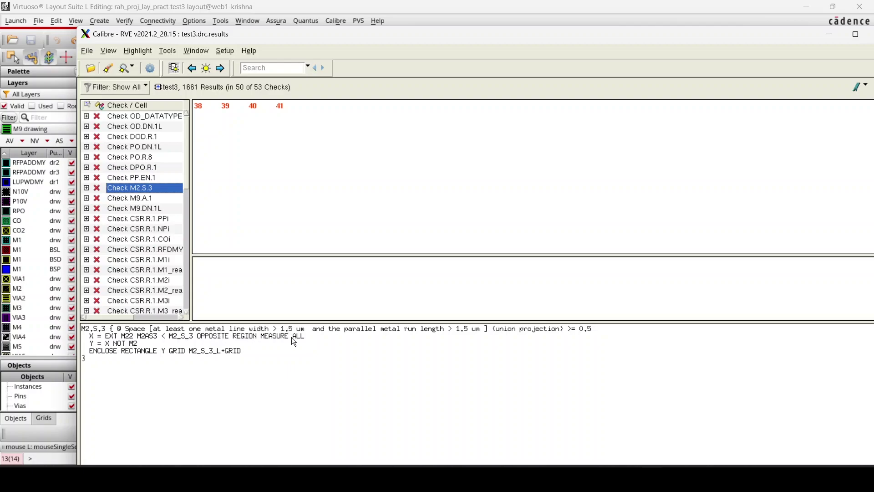
Highlight M2.S.3 violation 38 and M9.A.1 area violation 42 in the layout.
click(201, 110)
right_click(201, 108)
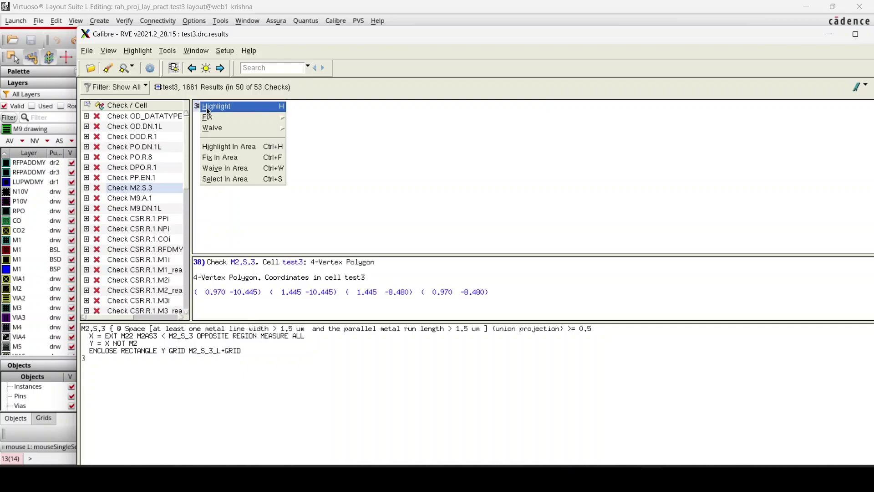
click(208, 108)
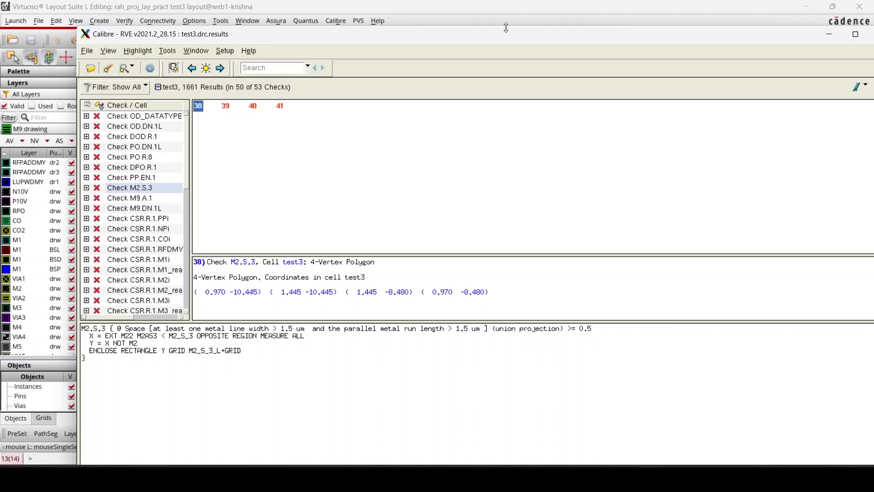
click(141, 199)
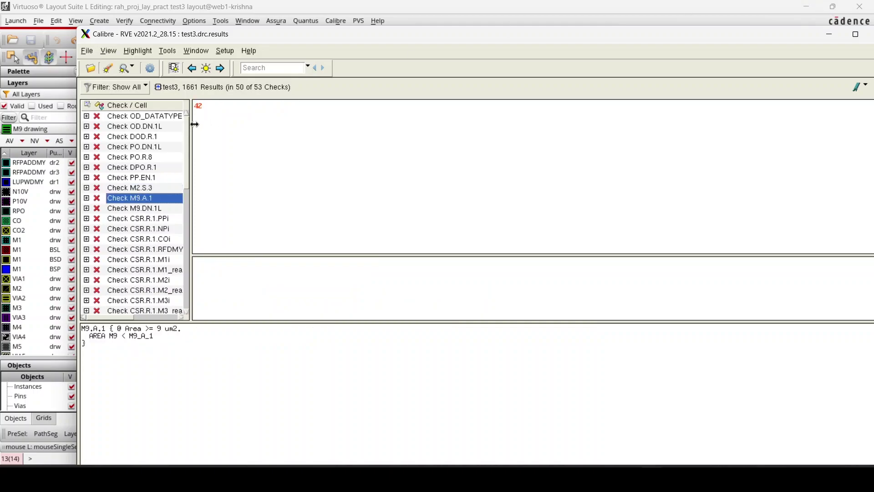
right_click(199, 109)
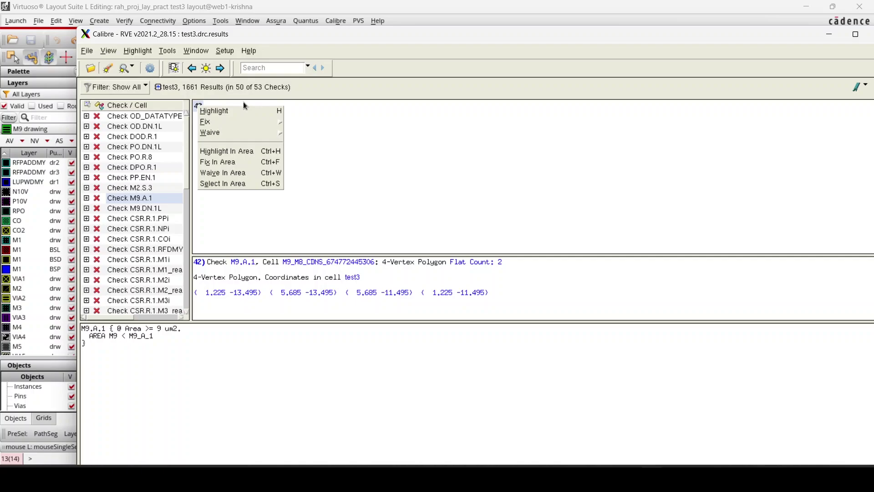
click(218, 110)
Raise the top rows to 2 on the via stacks below and above the transistors.
drag(842, 191, 571, 304)
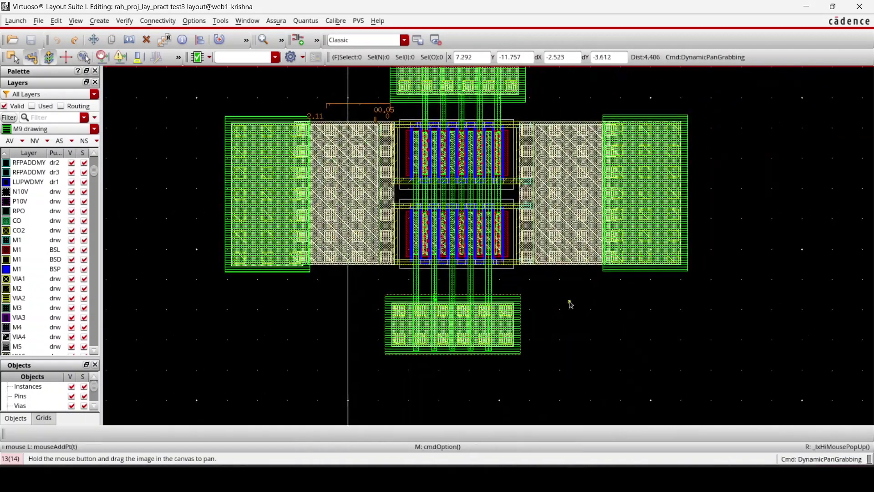
ctrl+scroll(484, 346, up, 1)
click(445, 279)
key(q)
click(636, 157)
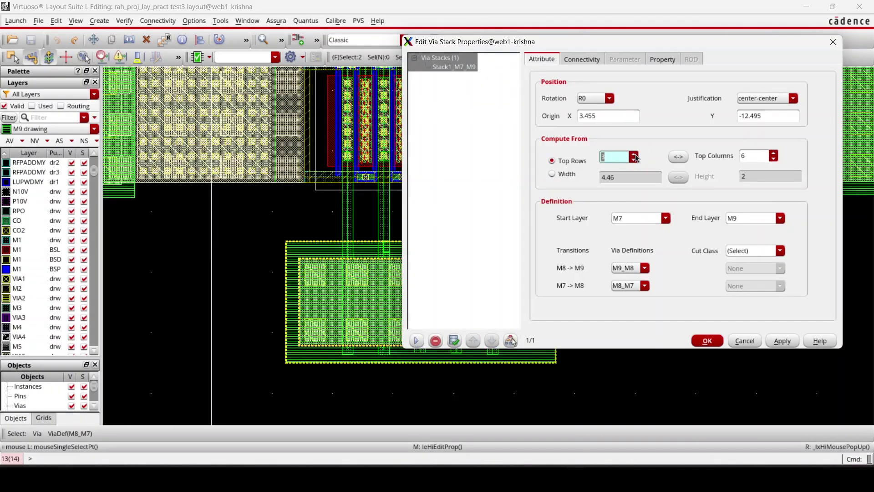
click(707, 340)
scroll(639, 224, up, 3)
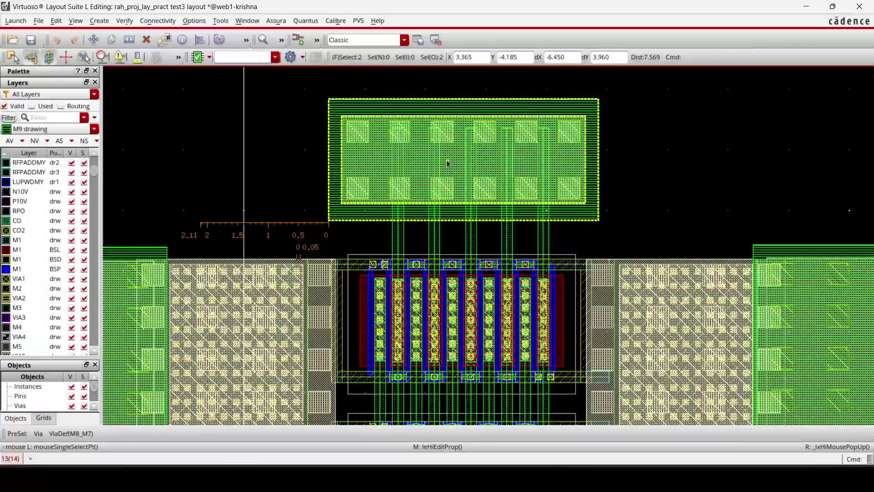
click(448, 163)
key(q)
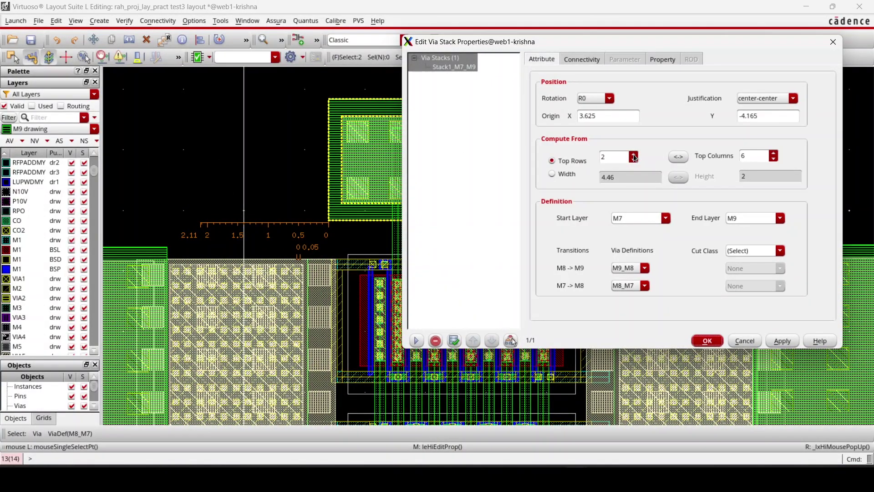
click(635, 156)
key(Return)
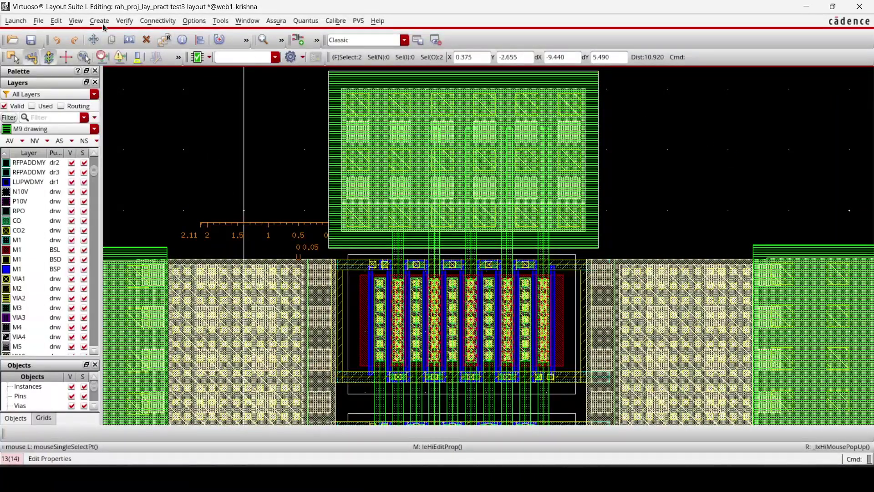
Save the layout and rerun Calibre DRC on it.
click(31, 40)
click(336, 21)
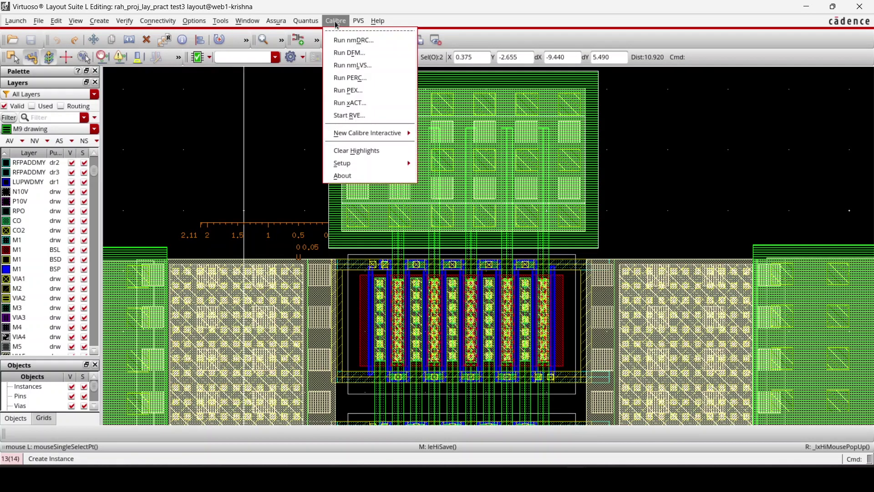
click(353, 41)
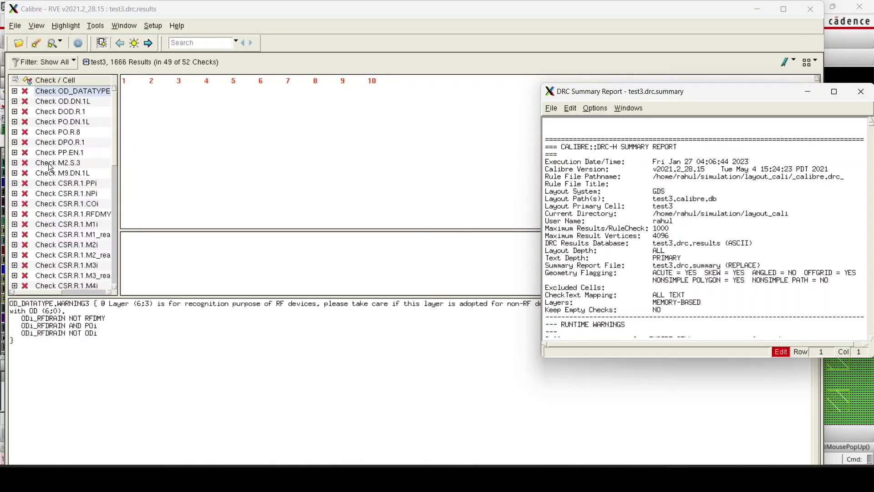
Move the beige side via blocks against the transistors, set the green stacks over them, and save.
click(72, 164)
click(757, 9)
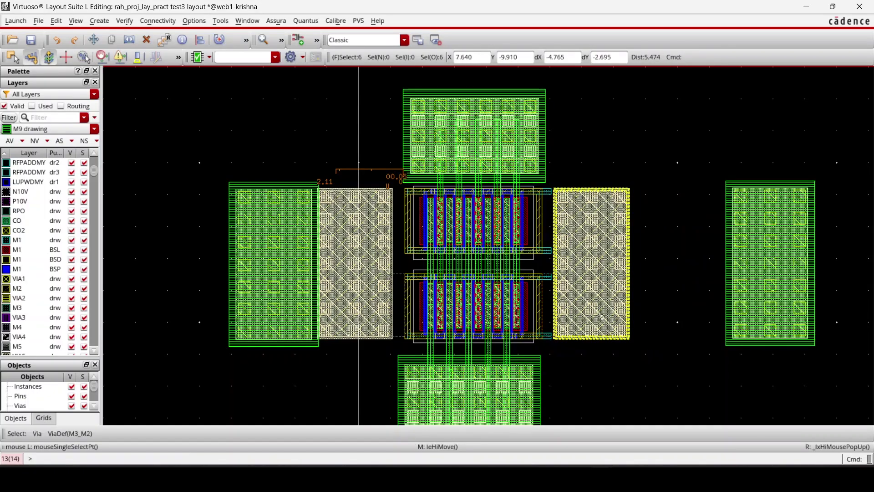
drag(602, 316, 586, 236)
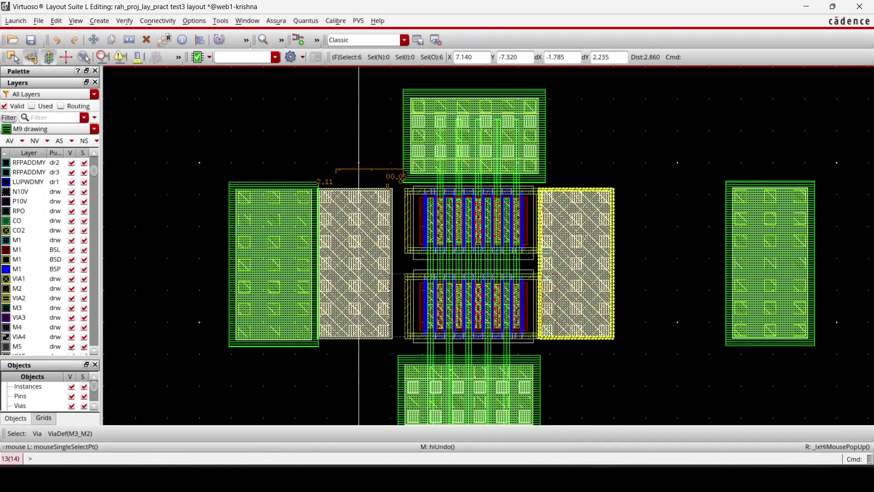
drag(769, 264, 697, 264)
drag(273, 264, 171, 264)
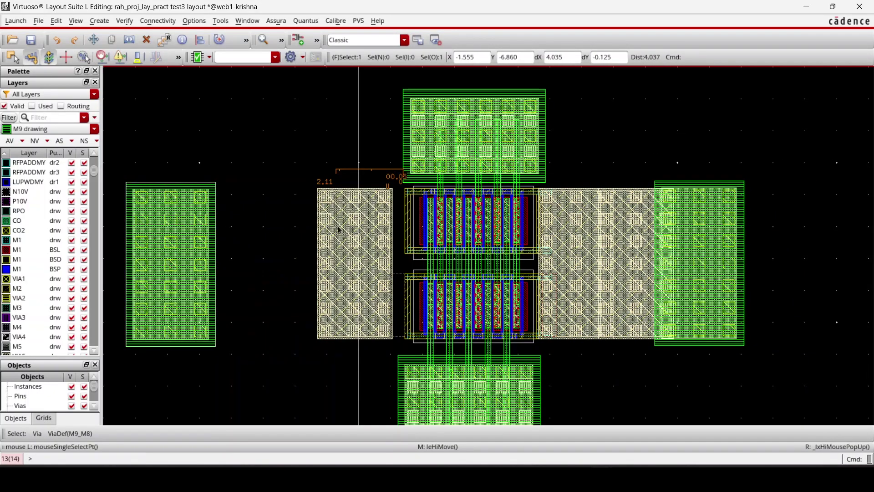
drag(339, 230, 273, 232)
drag(183, 233, 260, 233)
key(ctrl+s)
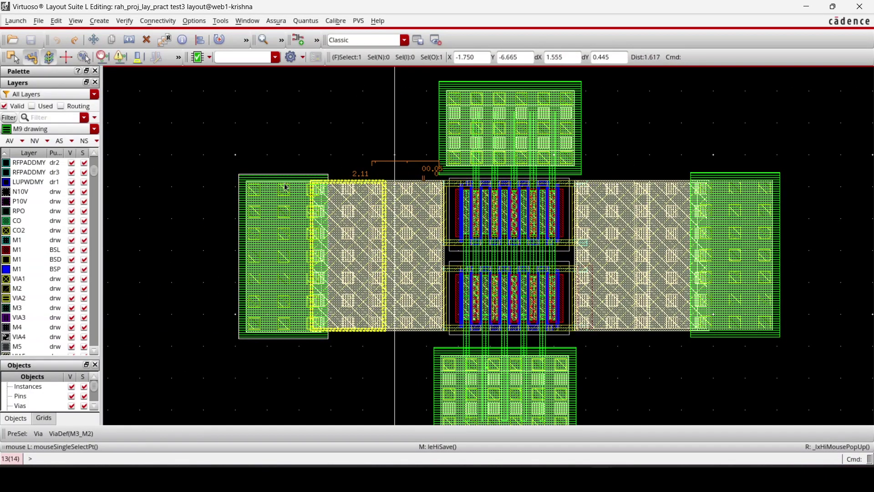
Rerun Calibre DRC, scroll through the 2232 results in 59 checks, and close RVE.
click(333, 25)
click(342, 40)
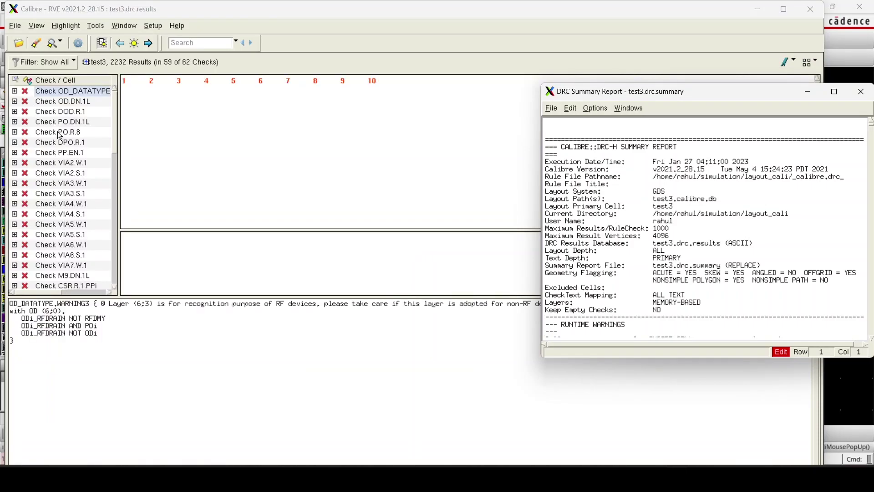
scroll(59, 135, down, 2)
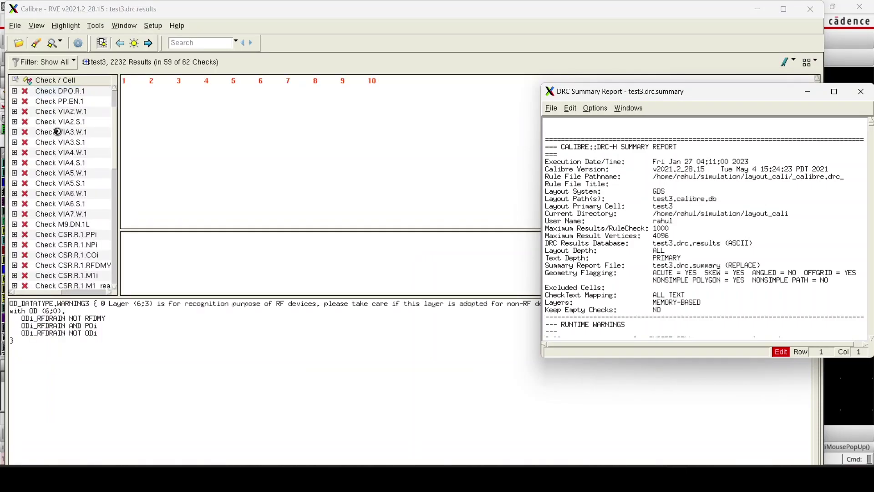
scroll(58, 133, up, 2)
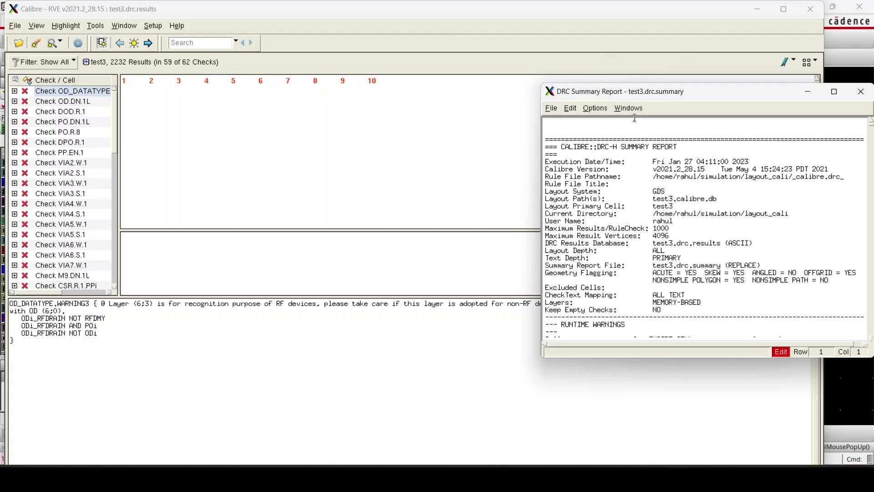
click(811, 9)
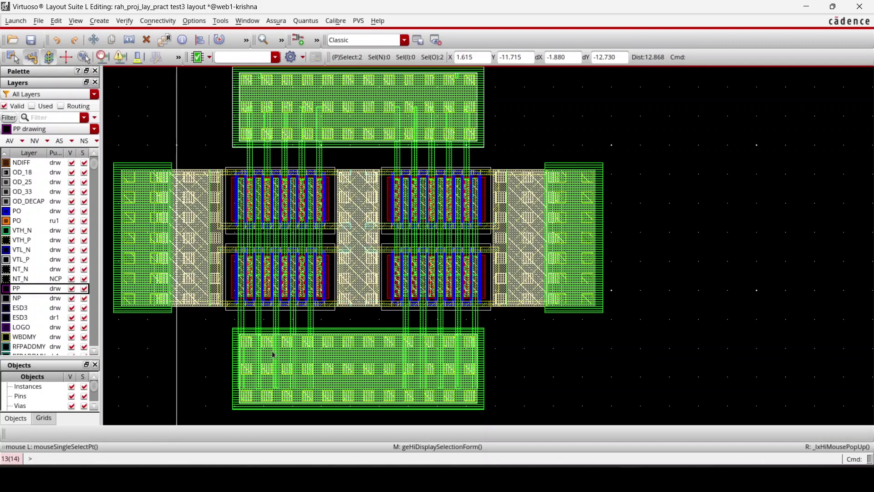
Fit the whole two-row transistor layout with its via stacks in view.
key(f)
ctrl+scroll(566, 228, up, 1)
ctrl+scroll(559, 231, down, 1)
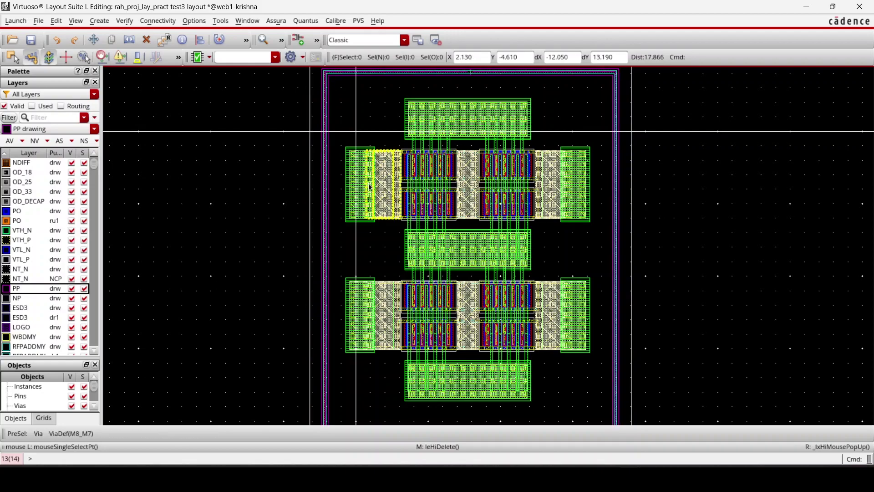
Start Create Pin with terminals GATE GATECAS SOURCE DRAIN BODY and enable Create Label.
click(317, 40)
click(303, 42)
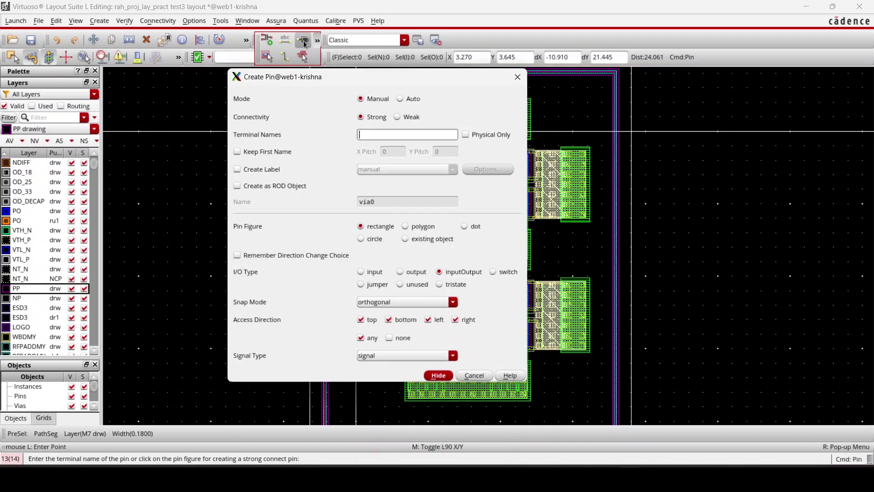
text(GATE)
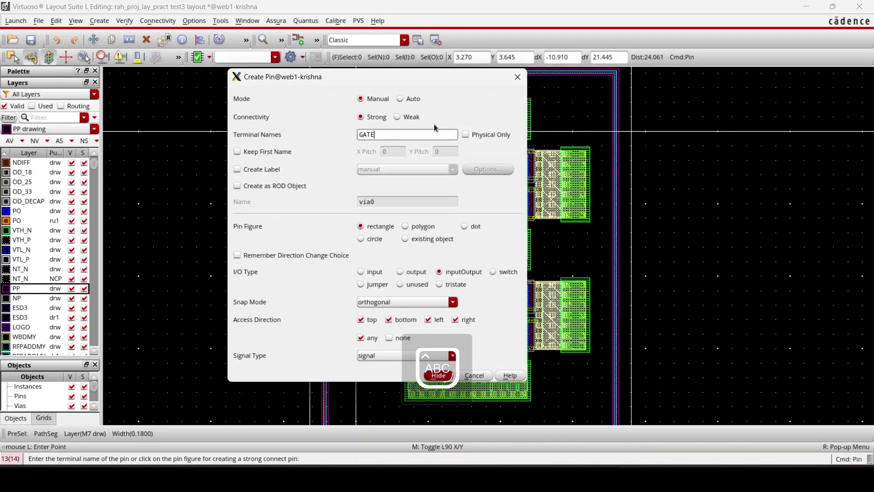
text( GATECAS SOURCE)
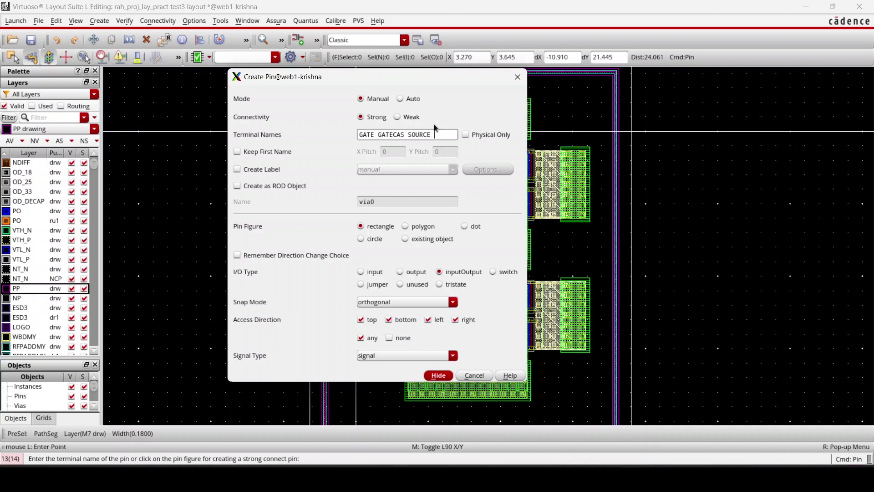
text( DRAIN BODY)
click(237, 152)
click(238, 169)
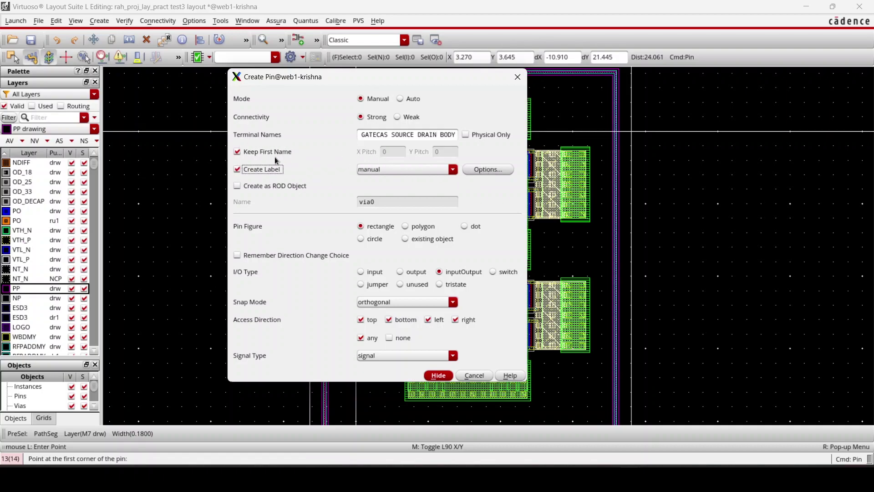
click(241, 152)
Set the label options to height 1 with the pin's layer name and purpose.
click(485, 170)
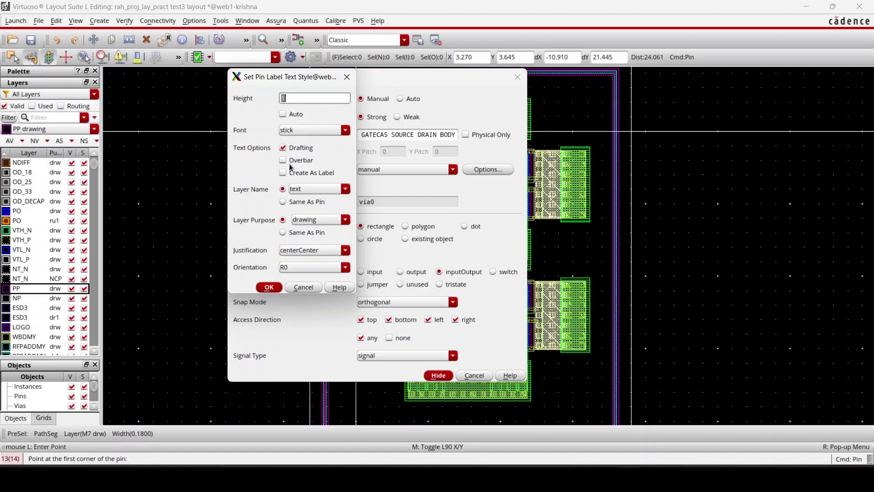
click(283, 202)
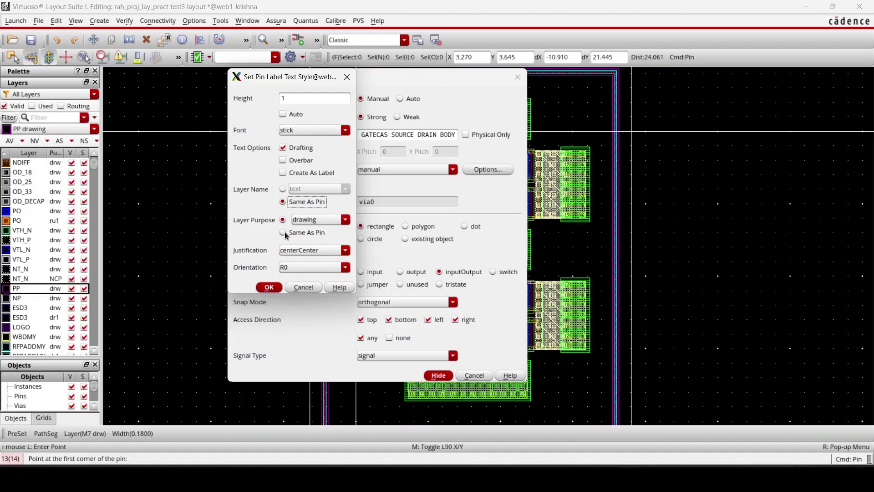
click(283, 233)
click(274, 288)
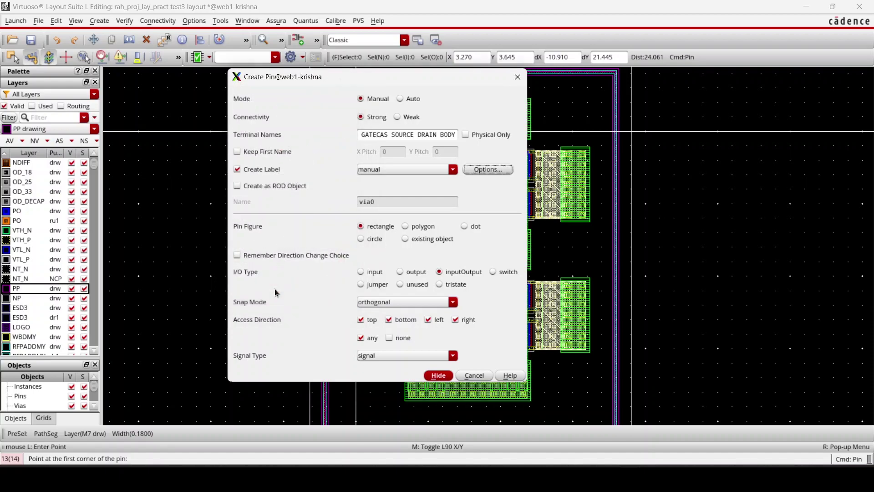
alt+drag(369, 134, 100, 150)
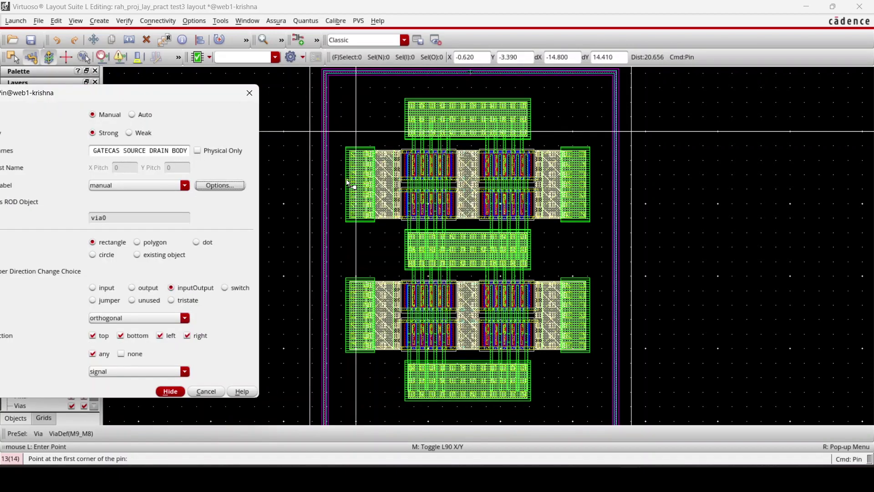
Make M9 dm the current layer and restart pin creation for the GATE pin.
ctrl+scroll(349, 183, up, 1)
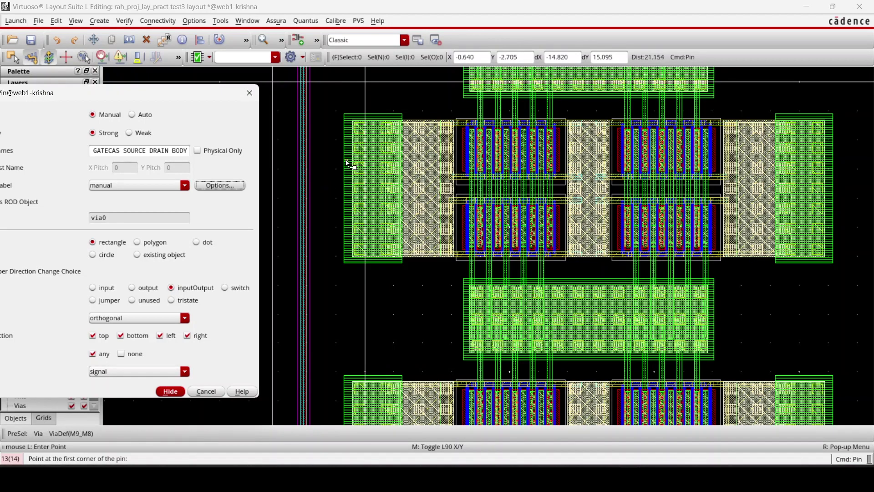
click(396, 219)
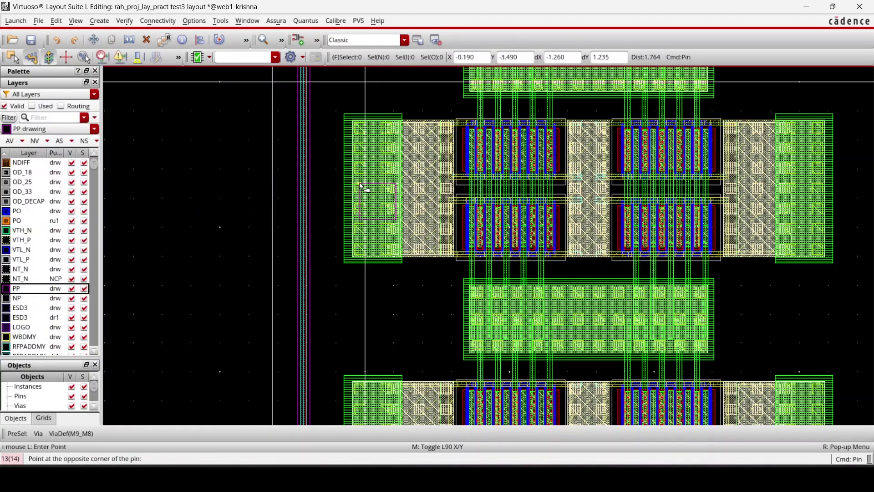
key(Escape)
scroll(37, 281, down, 4)
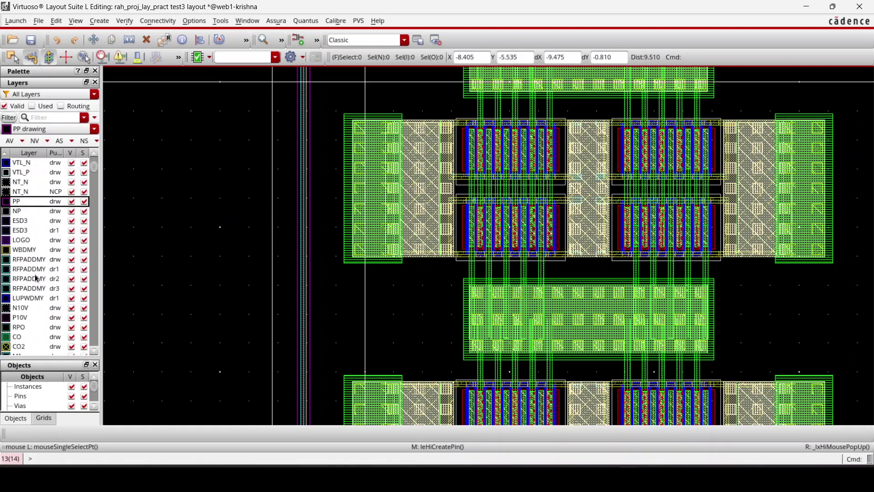
scroll(37, 281, down, 6)
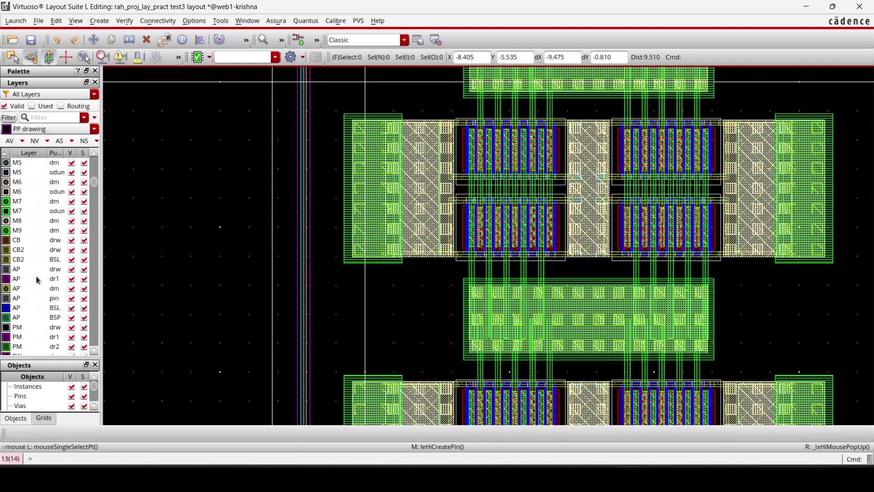
click(32, 231)
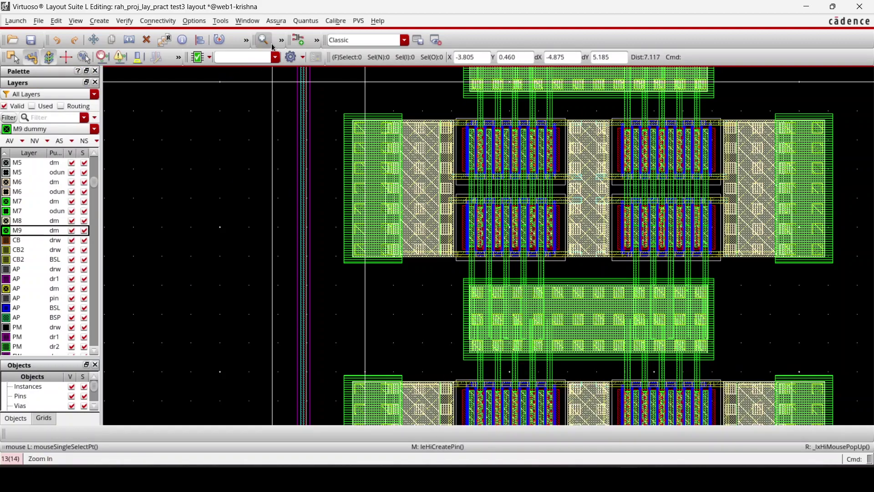
key(ctrl+p)
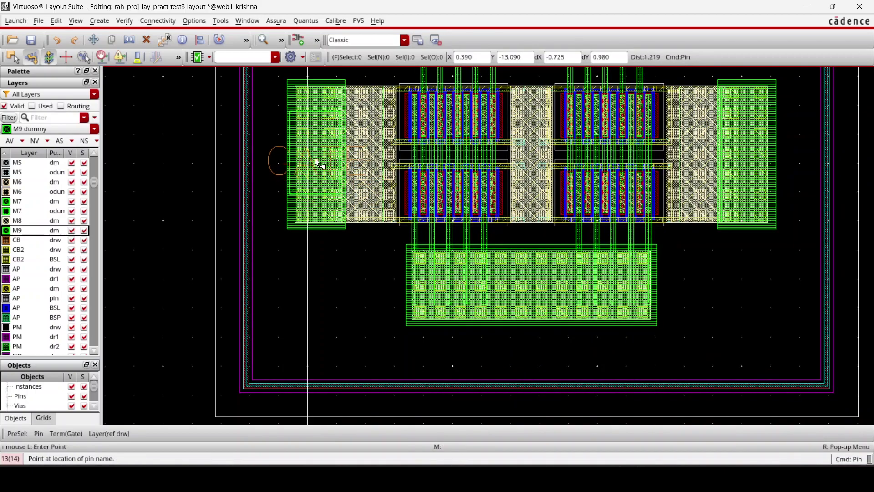
Place the GATE label by the lower row, then draw the GATECAS pin over the upper-left via stack.
click(273, 152)
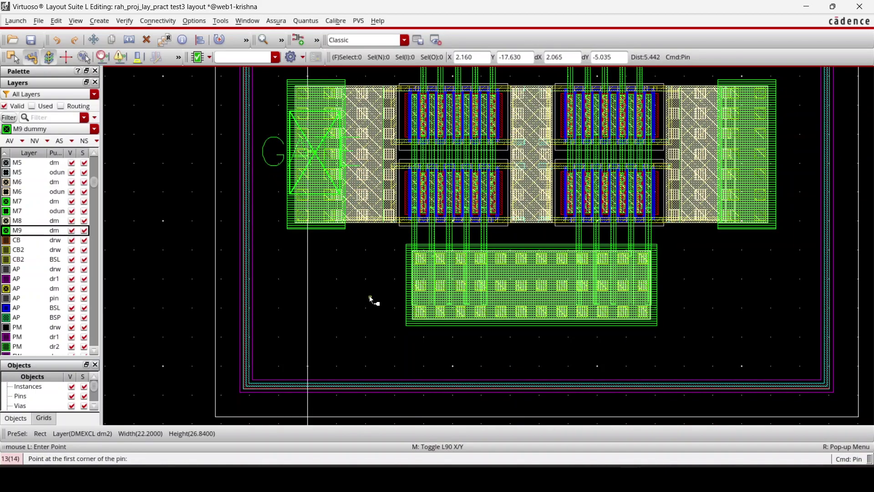
key(F3)
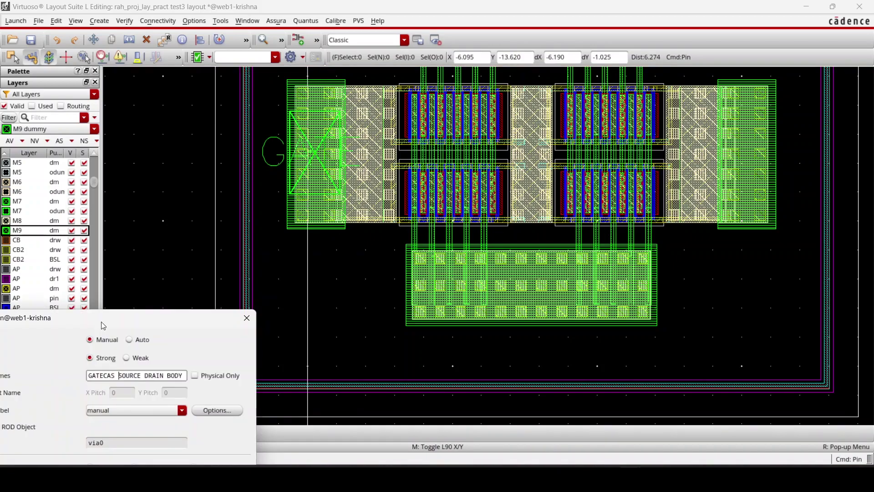
ctrl+scroll(389, 204, down, 3)
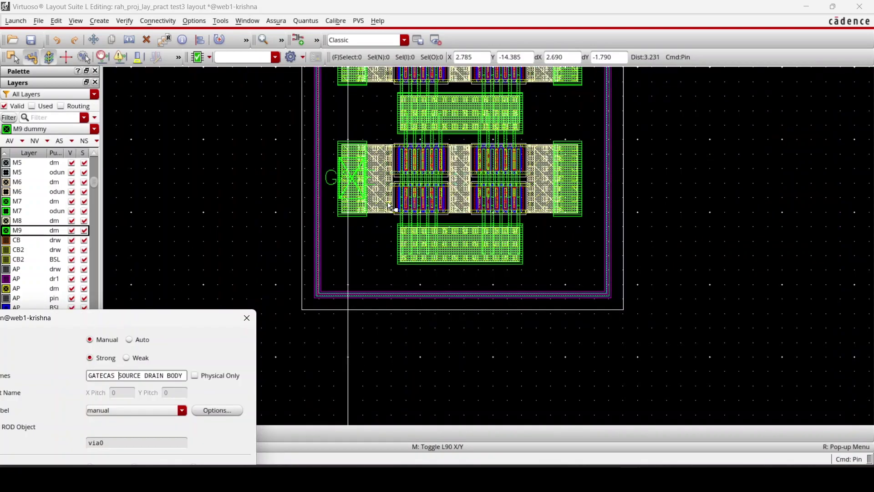
ctrl+scroll(390, 204, up, 3)
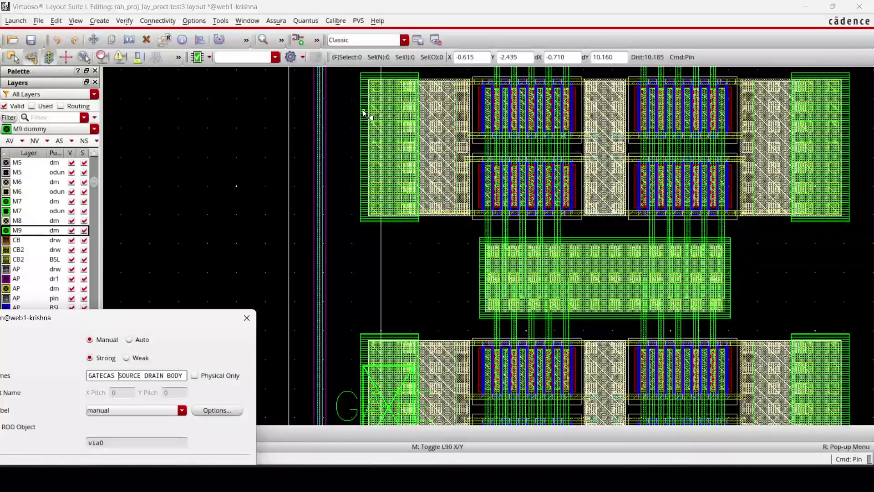
click(414, 175)
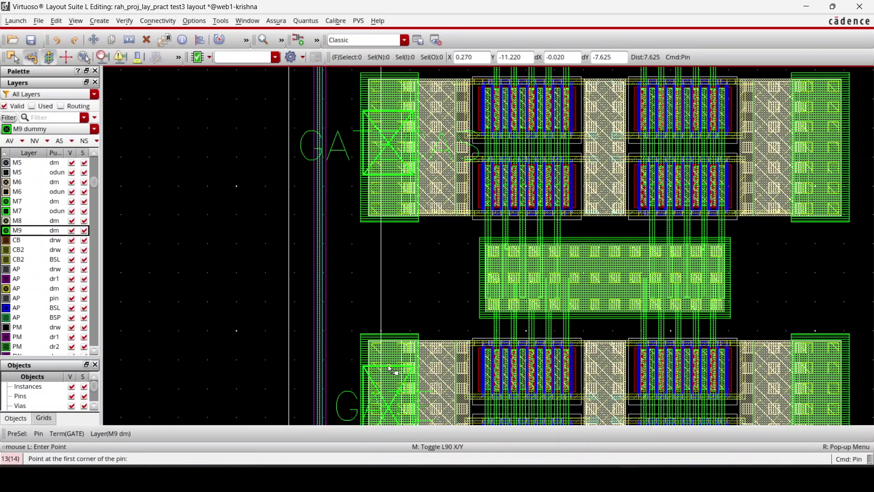
mouse_move(649, 482)
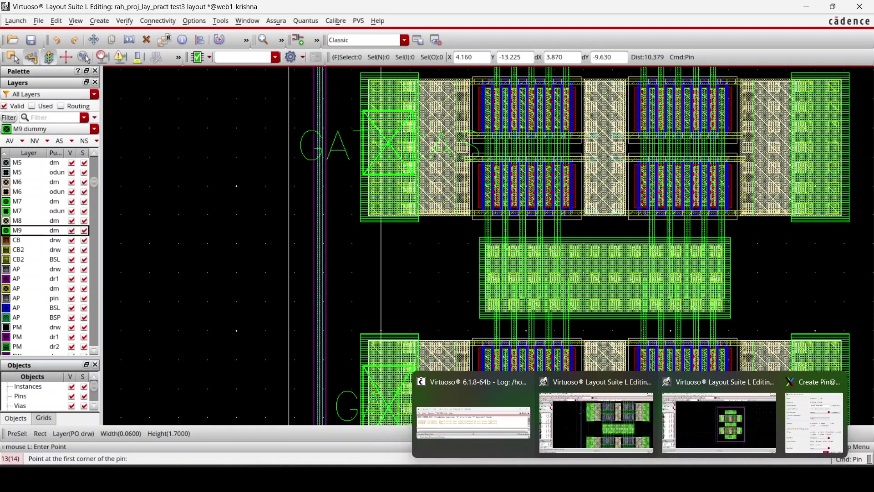
click(814, 421)
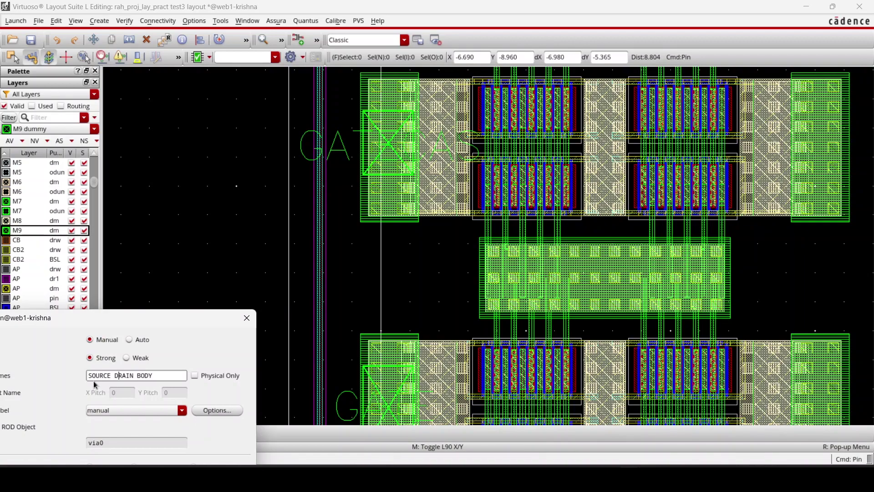
Draw the SOURCE and DRAIN pins with labels on the two via blocks.
ctrl+scroll(444, 246, down, 3)
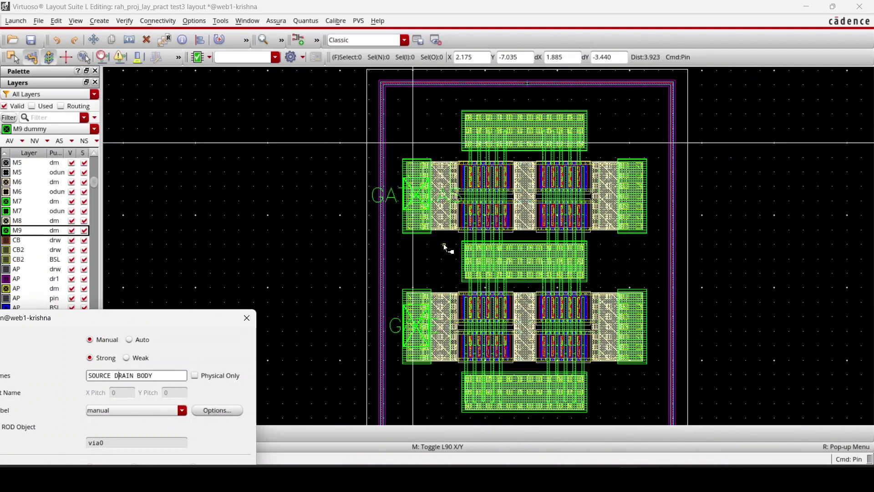
ctrl+scroll(504, 413, up, 5)
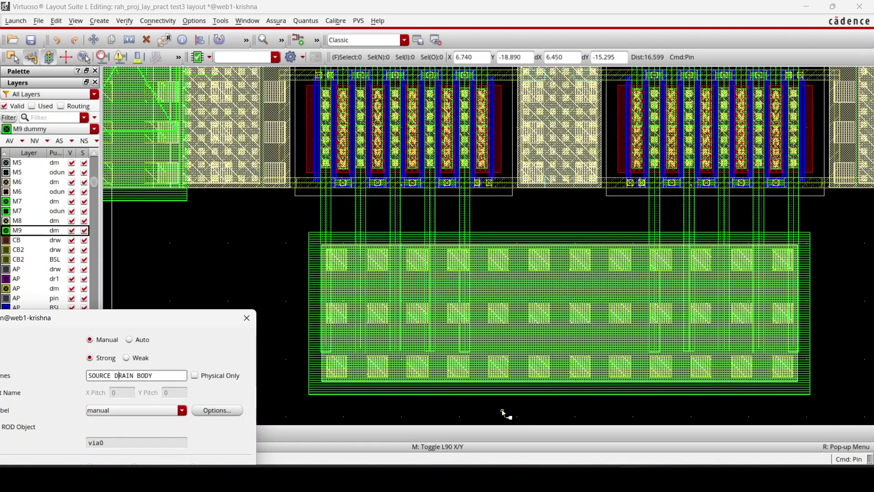
click(448, 391)
click(662, 236)
click(555, 314)
scroll(523, 227, up, 4)
click(483, 140)
click(667, 290)
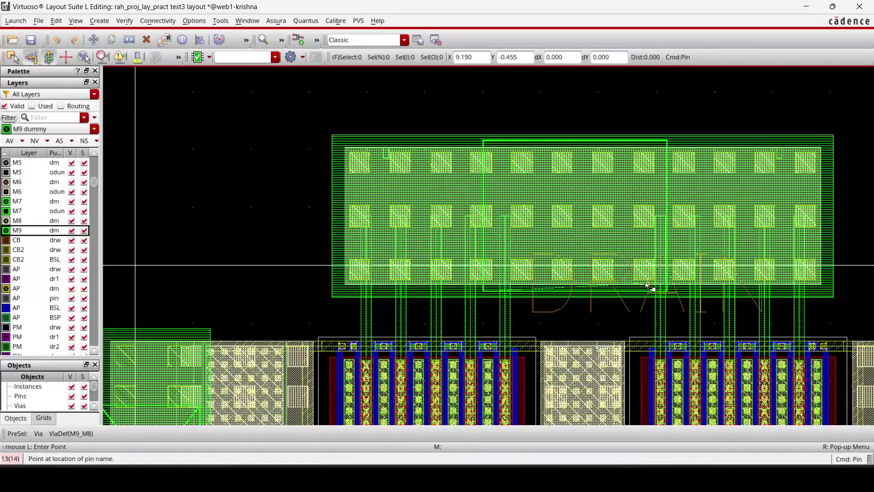
click(648, 286)
ctrl+scroll(421, 343, down, 4)
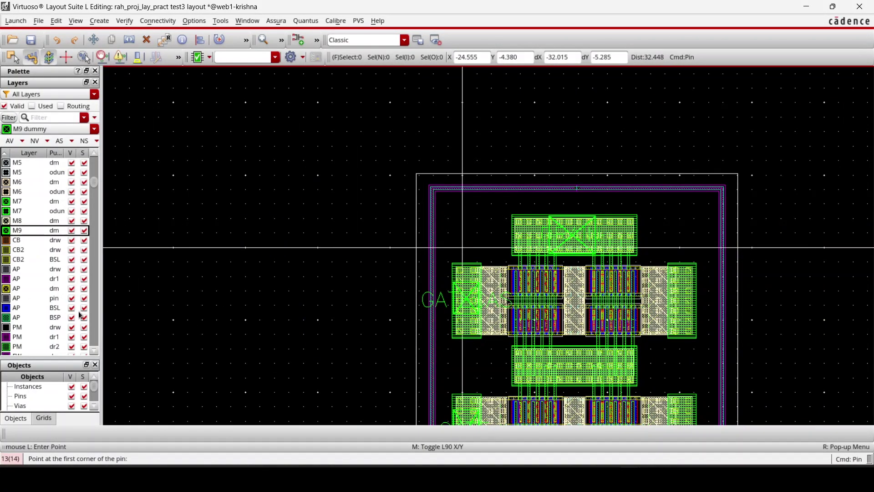
ctrl+scroll(432, 340, up, 6)
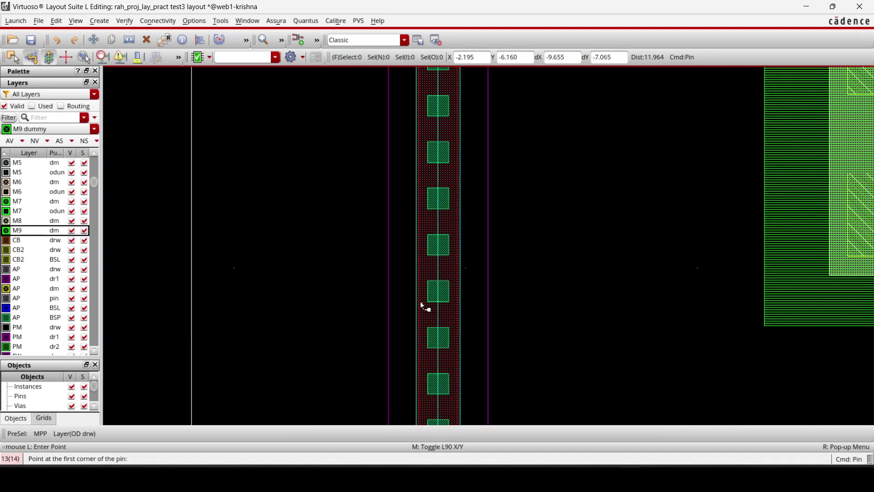
scroll(31, 225, up, 4)
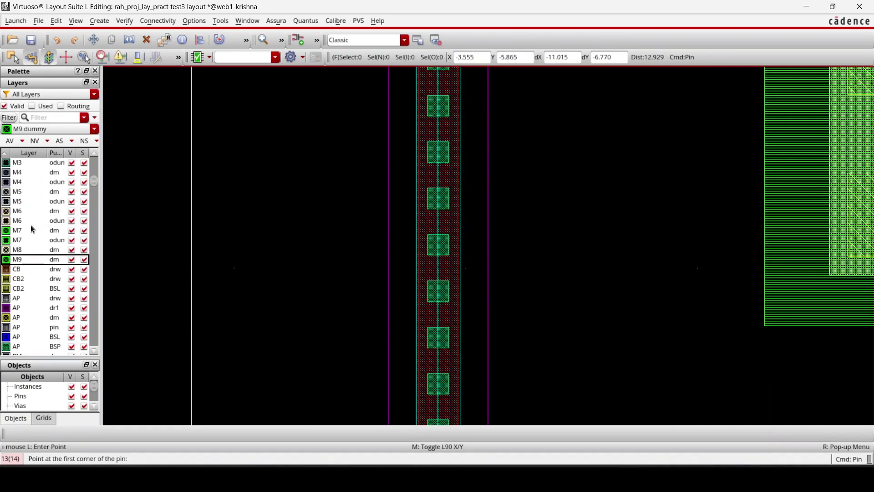
Draw the BODY pin and label on M1 over the body via column, then save test3.
click(23, 201)
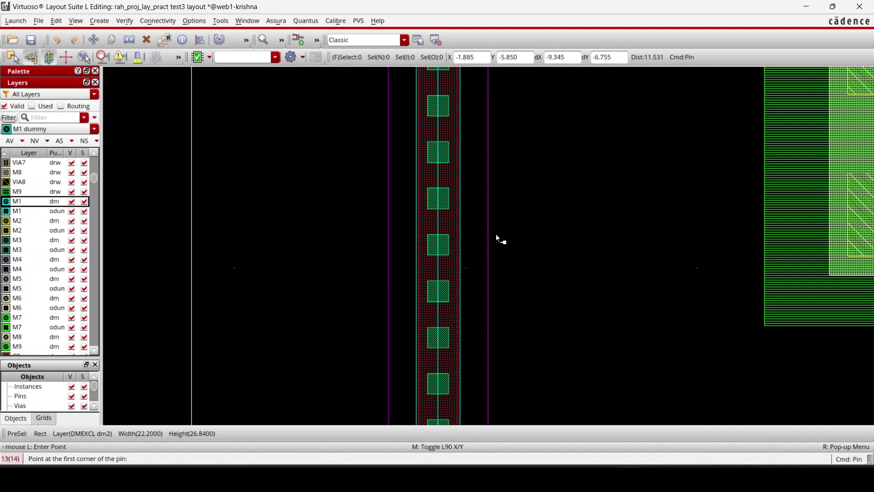
ctrl+scroll(400, 238, up, 2)
click(412, 98)
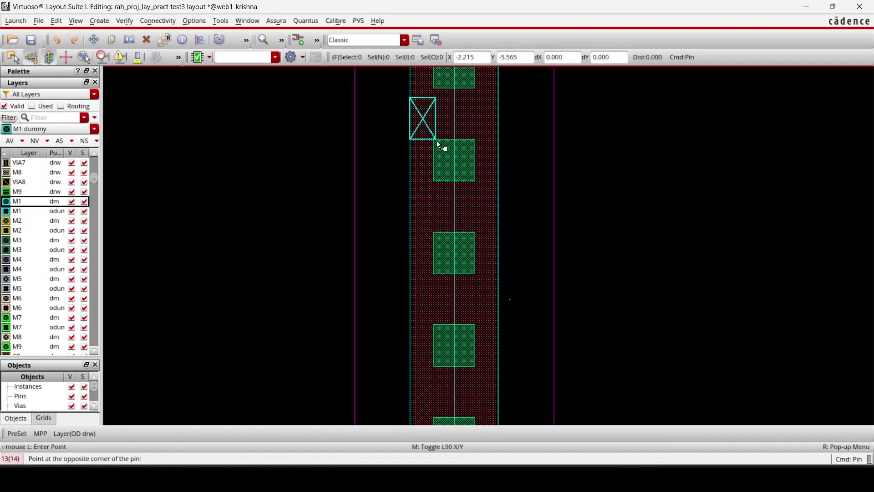
click(503, 419)
click(446, 206)
ctrl+scroll(444, 206, down, 5)
ctrl+scroll(445, 206, down, 2)
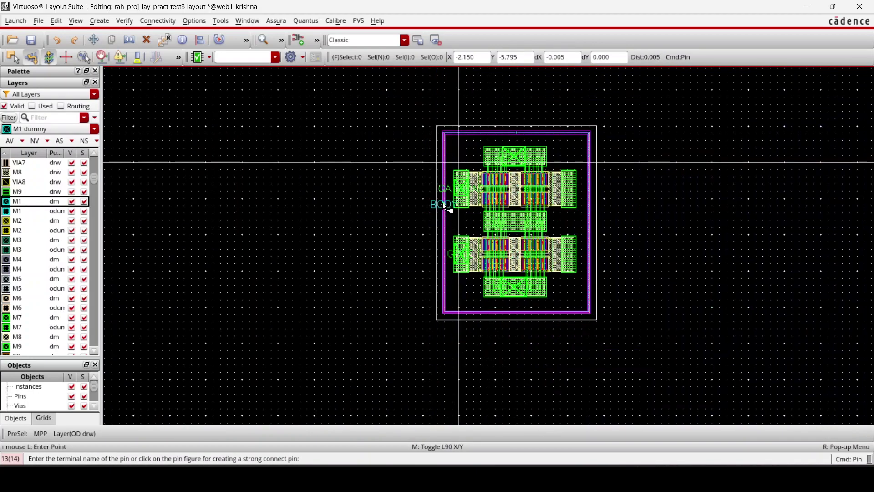
key(Escape)
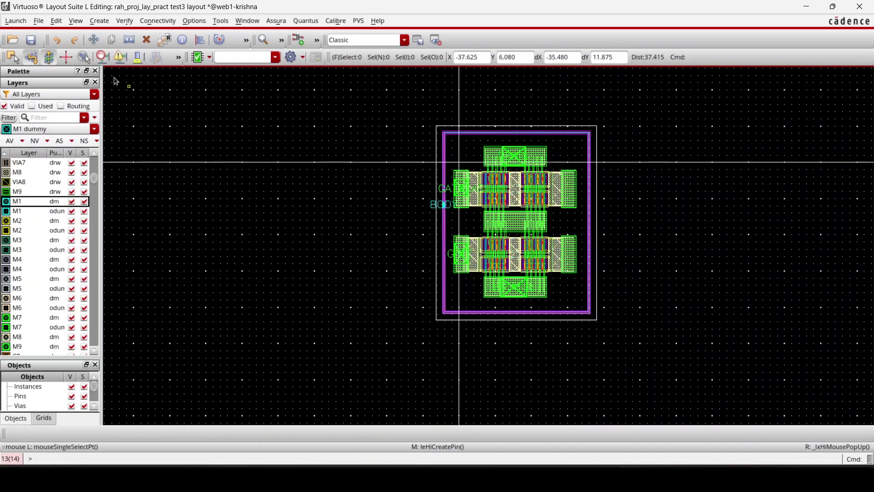
click(31, 41)
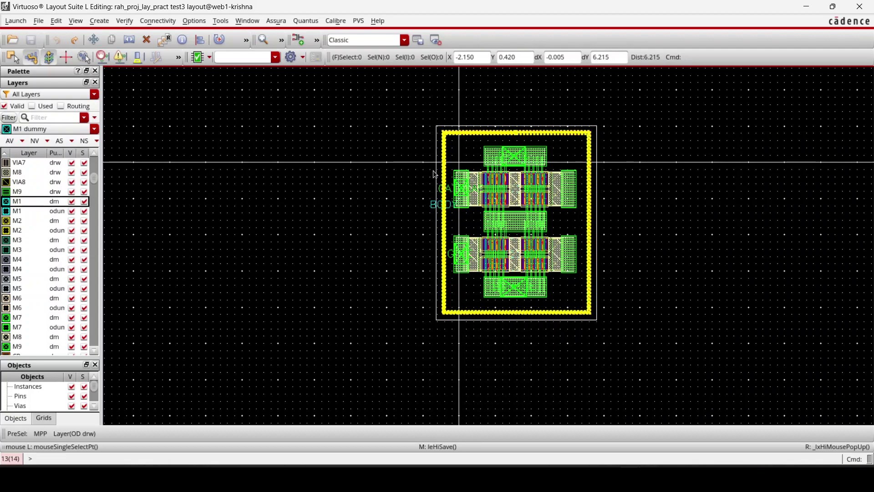
Run Calibre DRC on test3 and review the DOD.R.1 check's rule text in RVE.
click(342, 20)
click(346, 38)
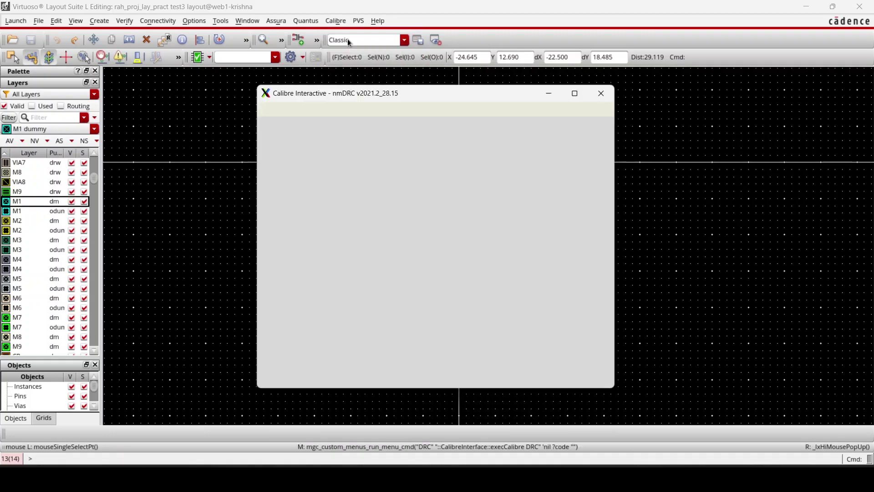
click(298, 219)
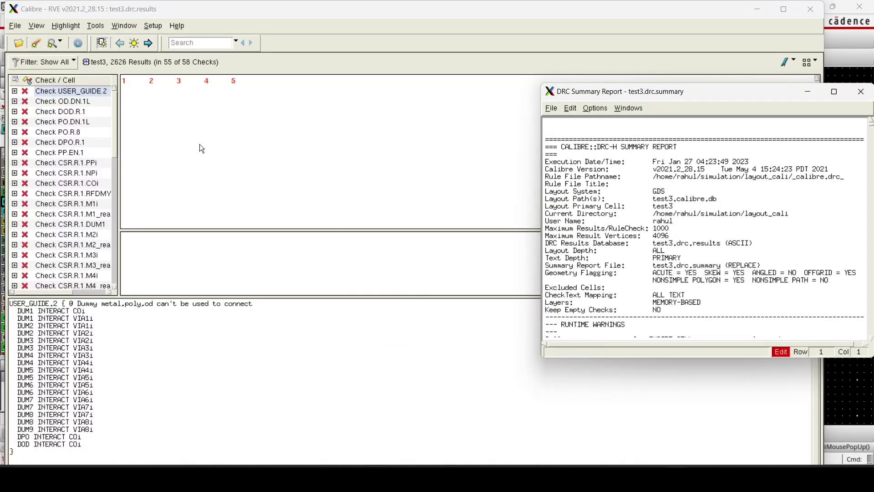
click(64, 112)
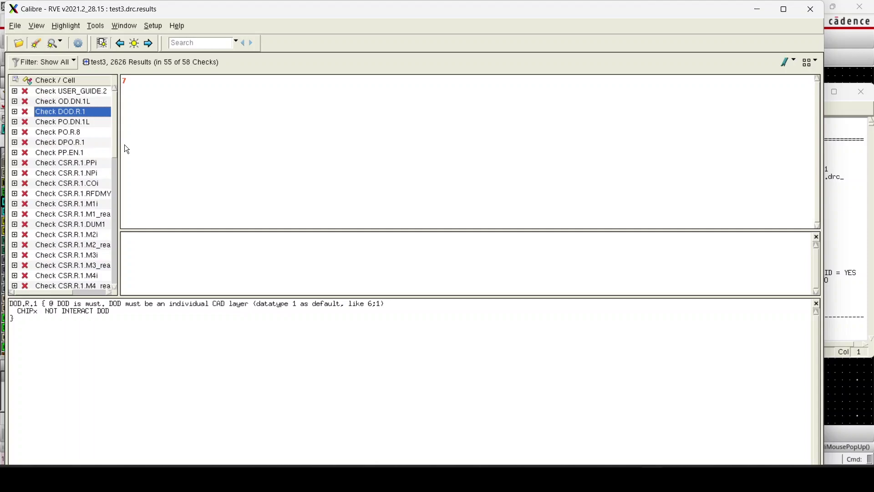
scroll(72, 187, down, 3)
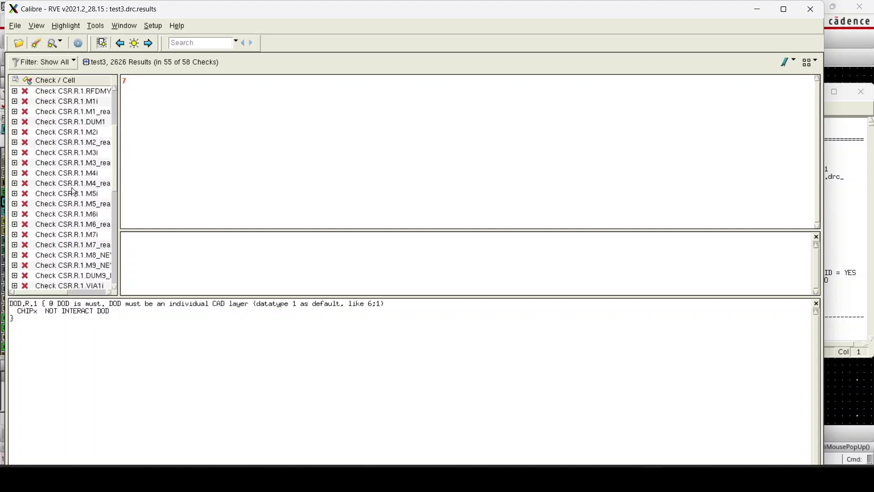
scroll(72, 187, up, 3)
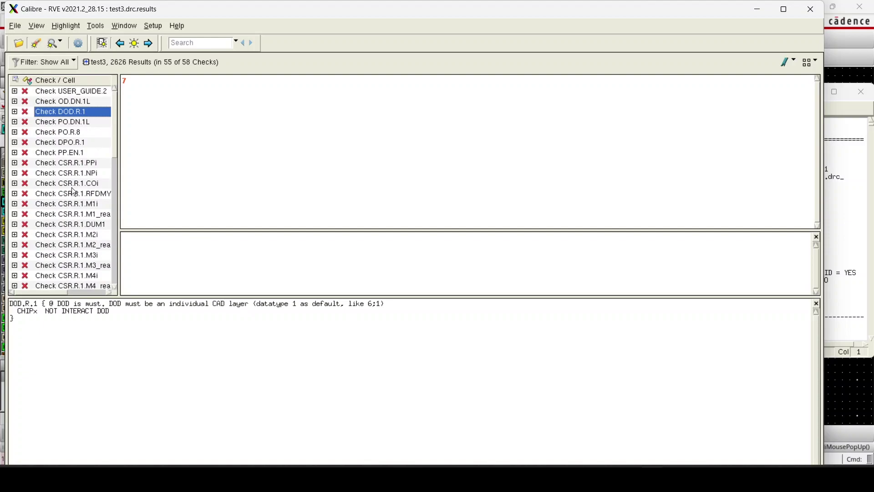
click(758, 9)
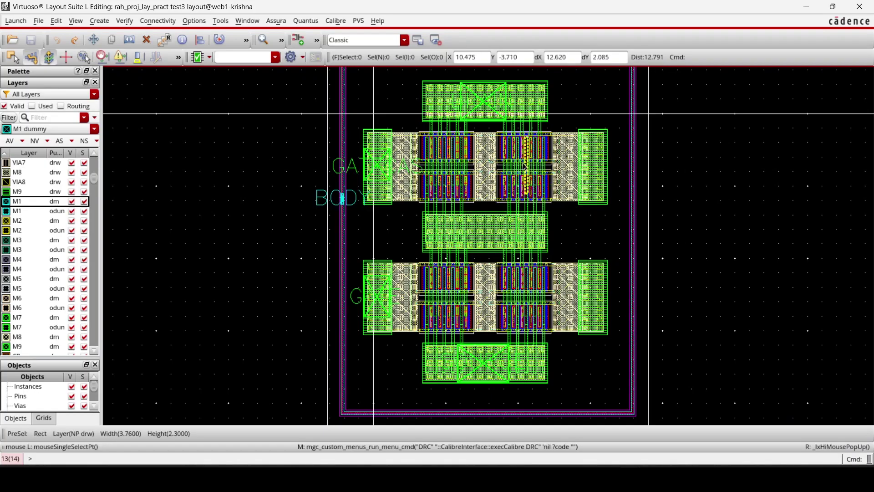
scroll(522, 166, down, 1)
scroll(523, 166, up, 2)
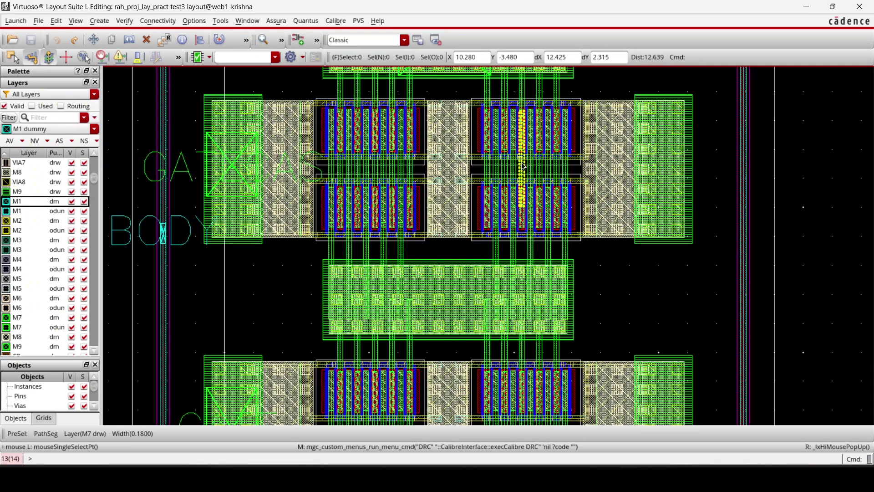
scroll(523, 166, down, 1)
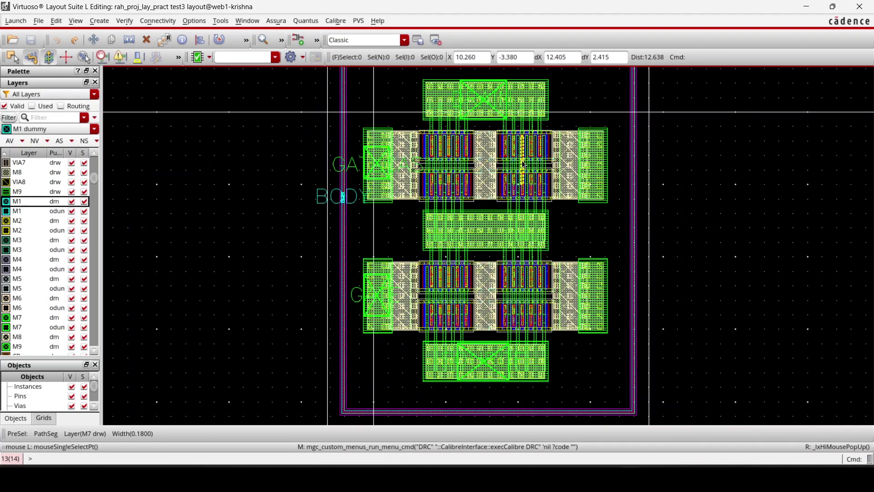
scroll(523, 166, down, 1)
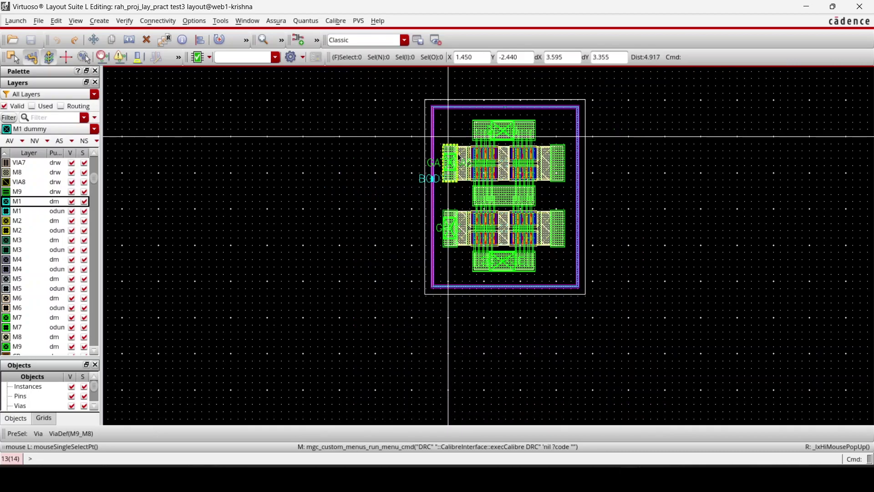